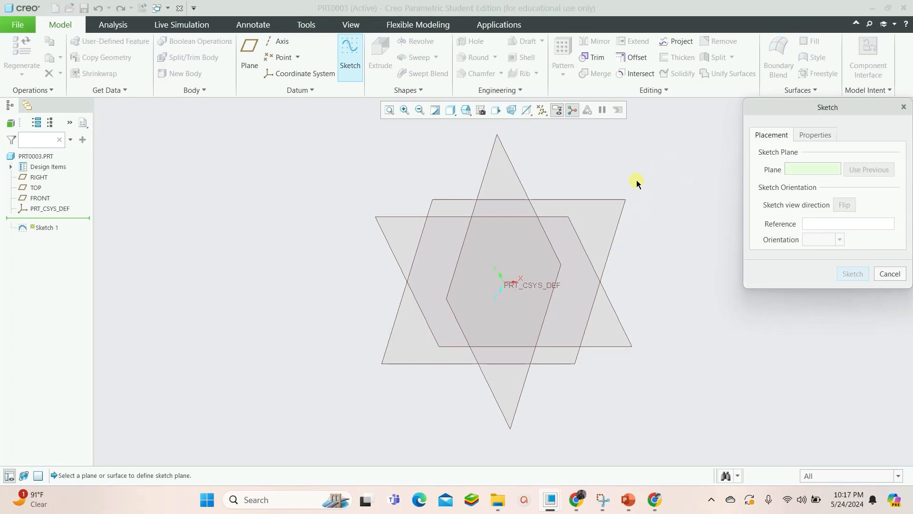
- Sketch a rectangle centred on the origin on the TOP plane and finish the sketch
click(620, 215)
click(852, 274)
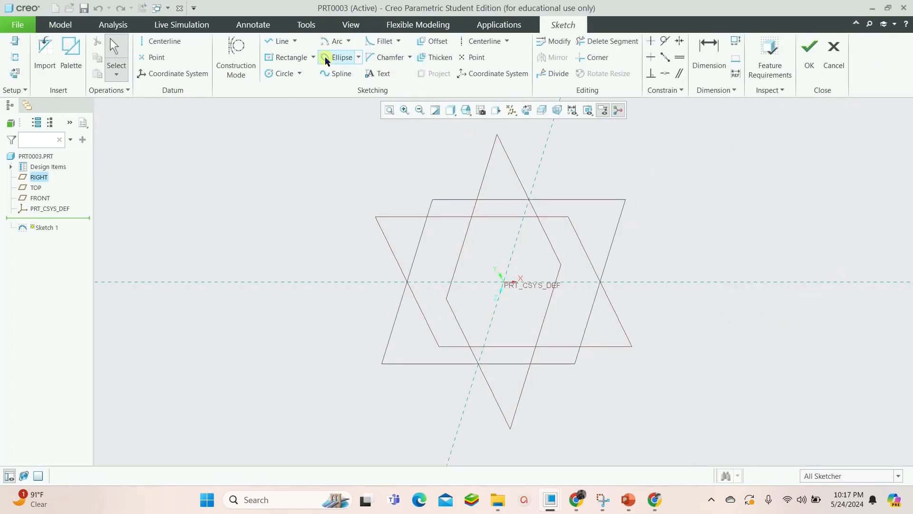
click(287, 57)
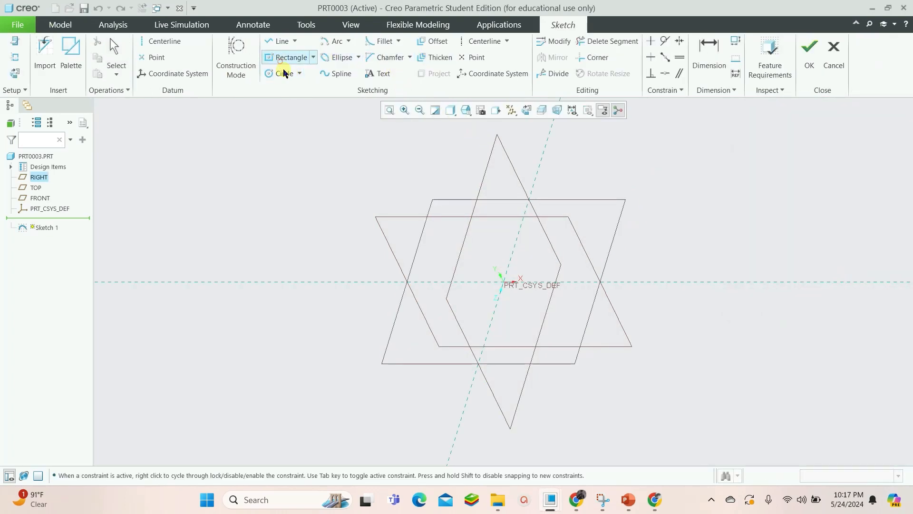
click(526, 111)
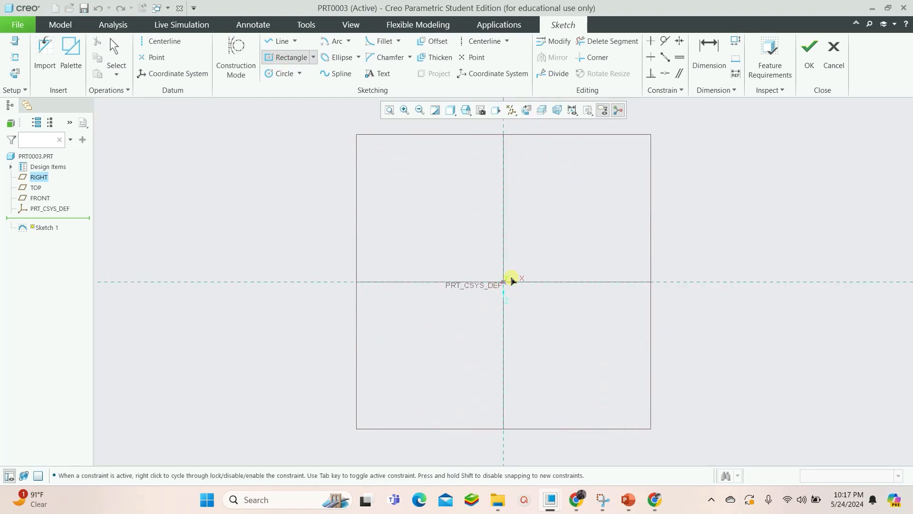
click(504, 281)
click(608, 207)
click(809, 53)
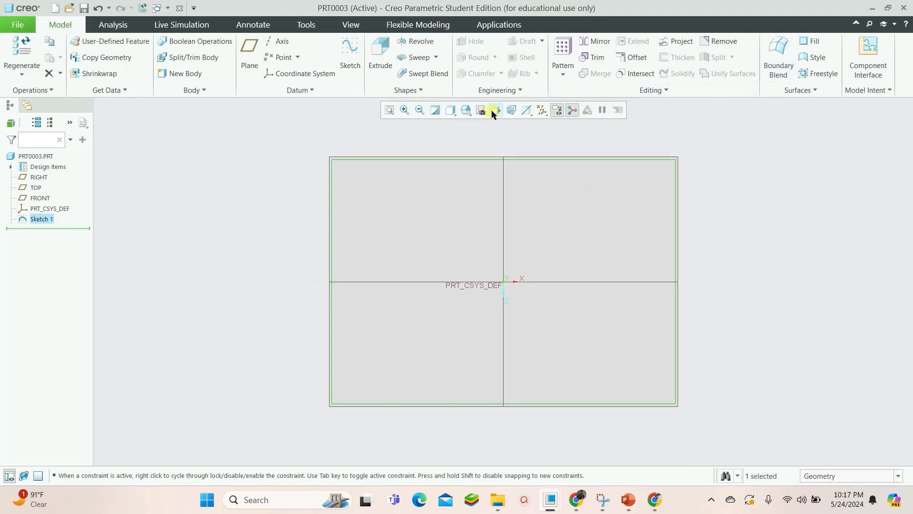
- Extrude the sketched rectangle as a solid block with a depth of 50
click(380, 50)
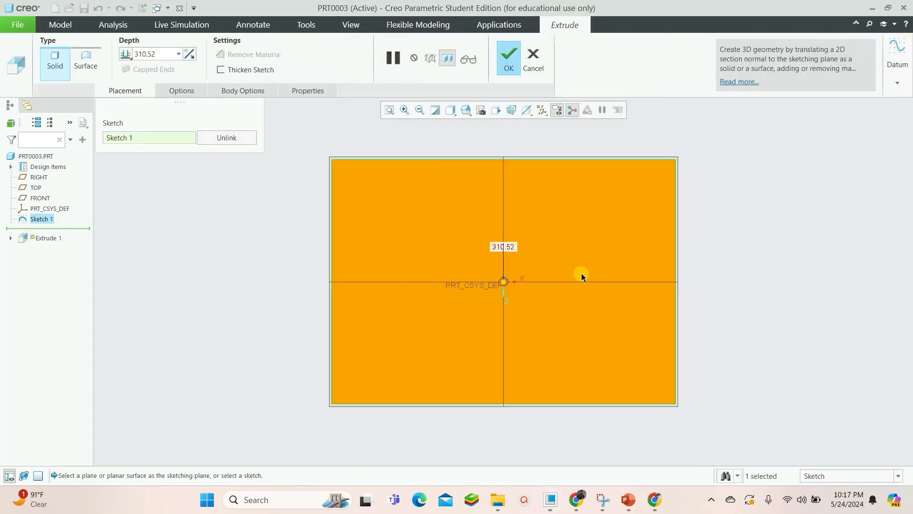
scroll(581, 274, down, 2)
scroll(577, 285, up, 4)
middle_drag(599, 310, 544, 173)
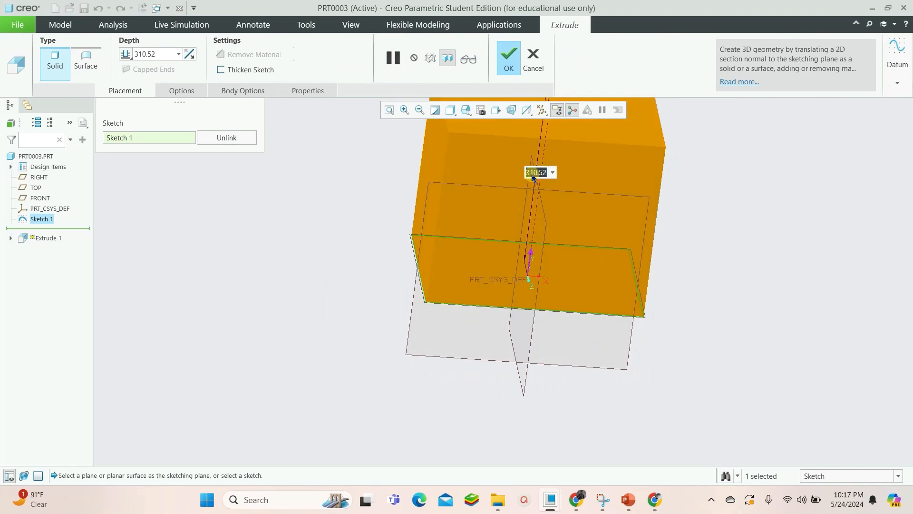
text(0)
key(Return)
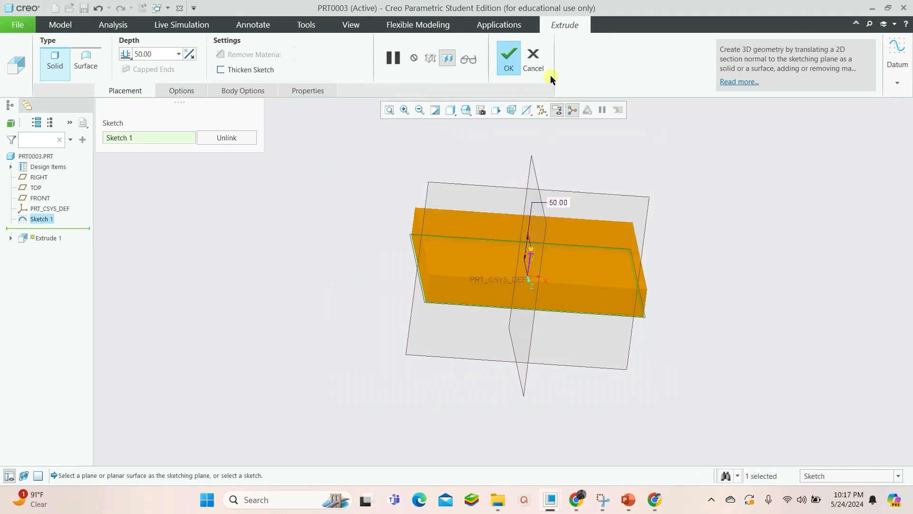
click(508, 61)
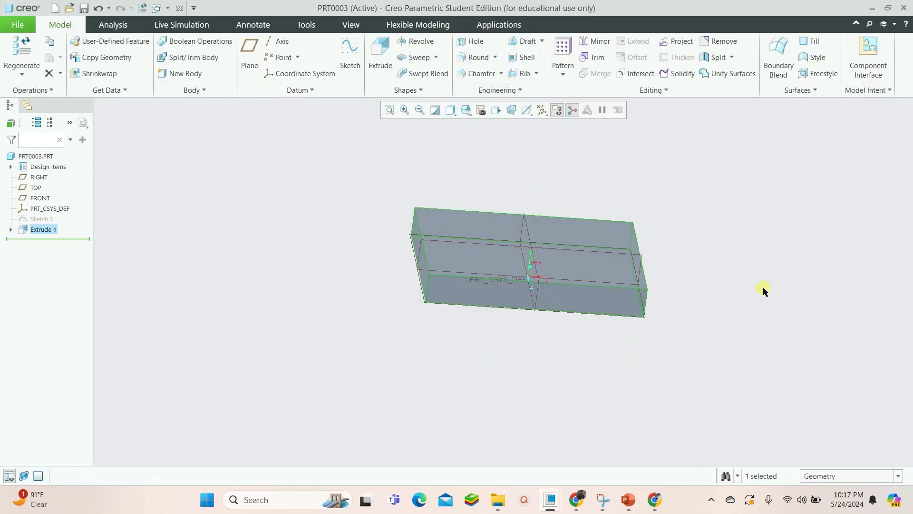
click(740, 277)
mouse_move(699, 226)
middle_down()
mouse_move(664, 249)
mouse_move(703, 230)
mouse_move(725, 202)
mouse_move(764, 236)
mouse_move(689, 236)
mouse_move(685, 247)
mouse_move(703, 251)
mouse_move(707, 265)
middle_up()
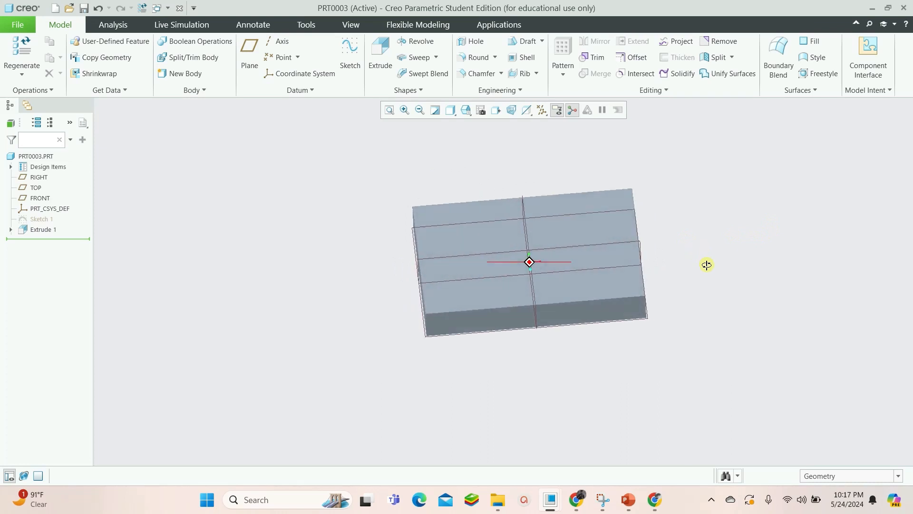
- Place a simple hole on the block's top face, with the RIGHT plane and the front side face as offset references
click(475, 42)
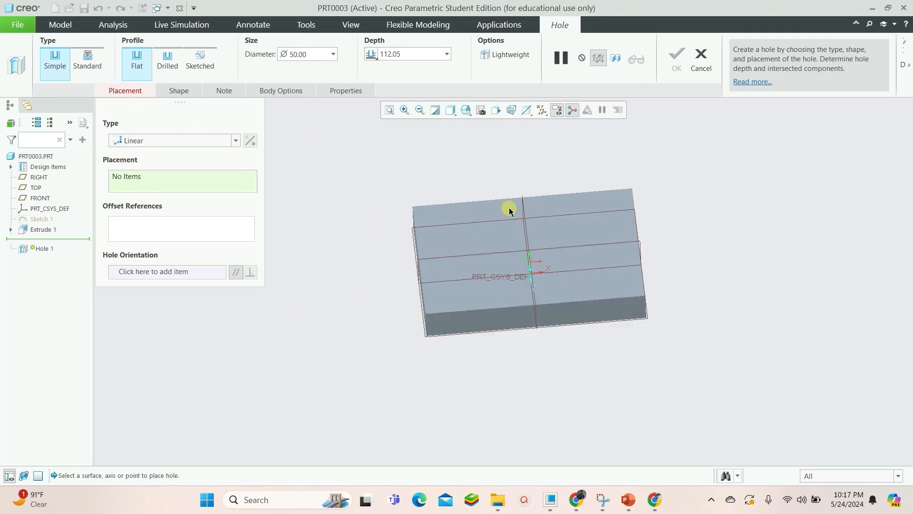
click(585, 201)
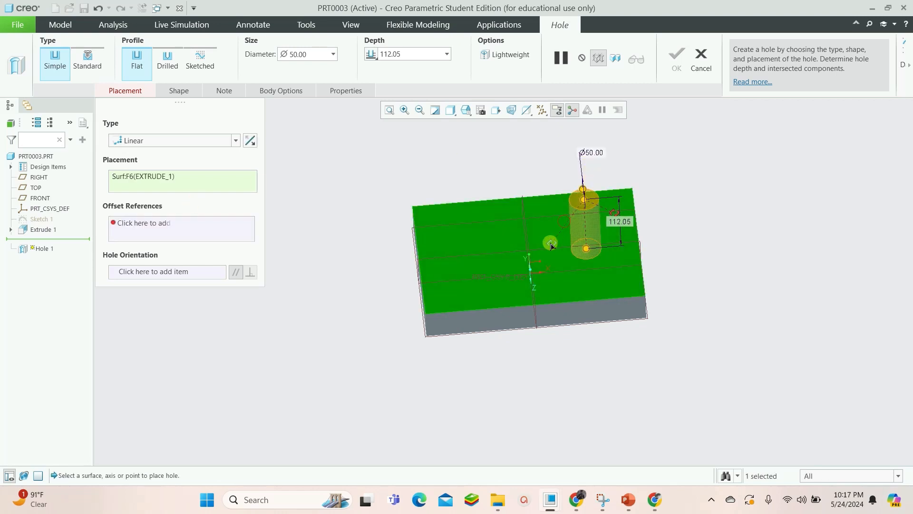
click(528, 235)
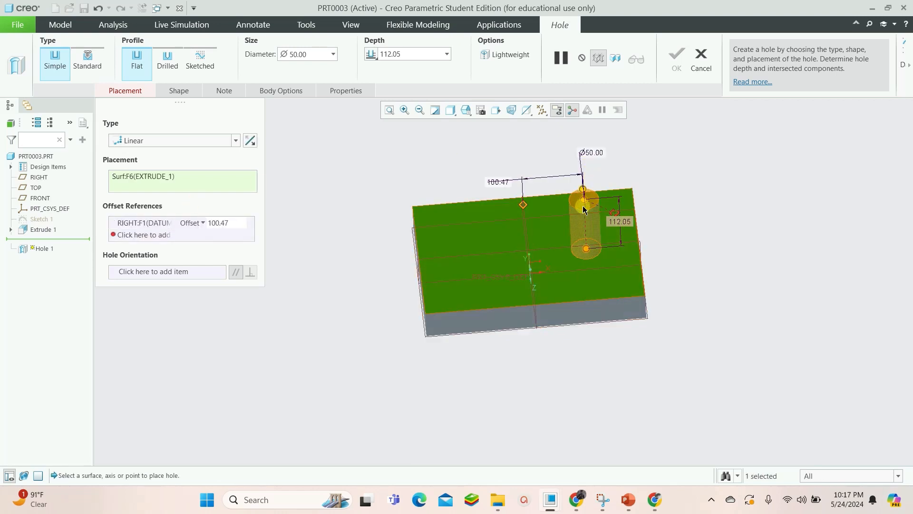
drag(607, 212, 595, 310)
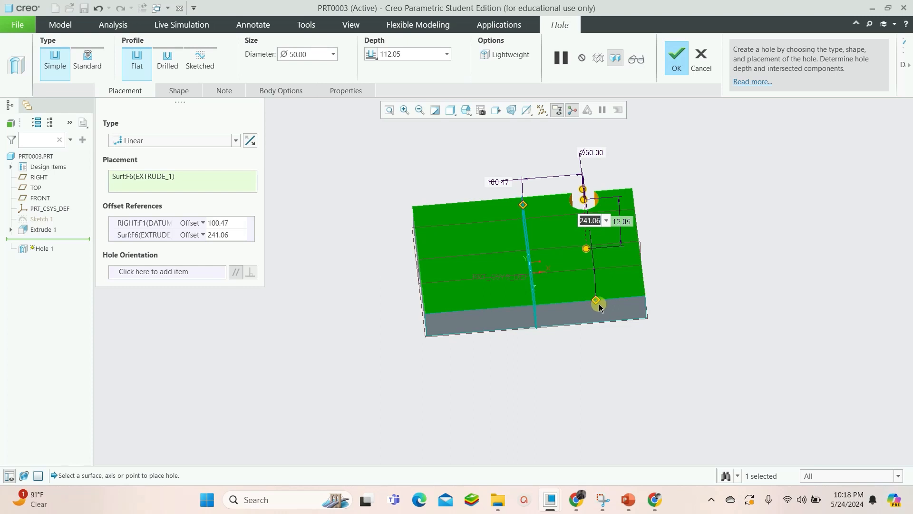
- Set the hole's offsets from the front side face and the RIGHT plane to 50 each
text(50)
key(Return)
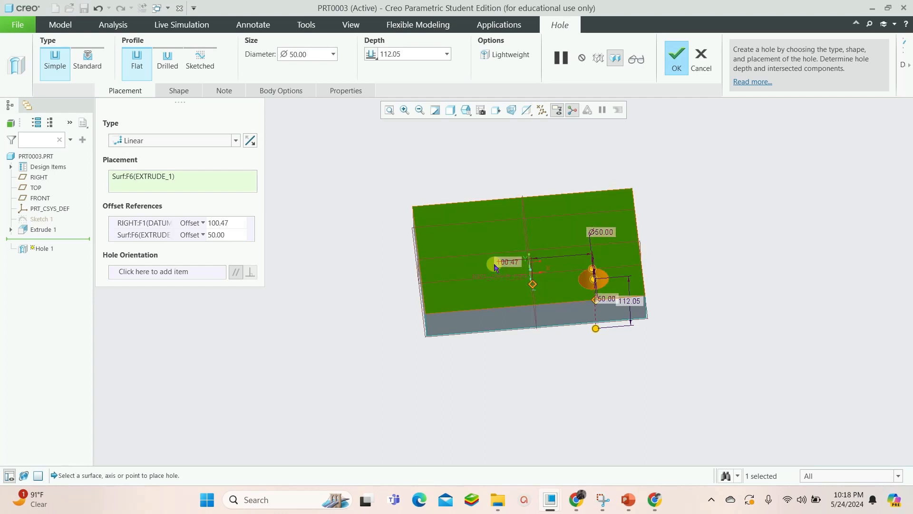
double_click(512, 263)
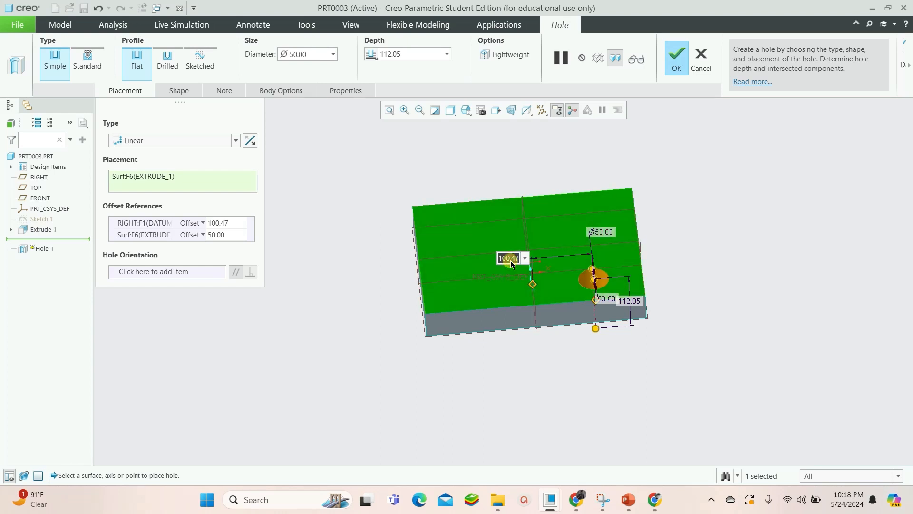
text(50)
key(Return)
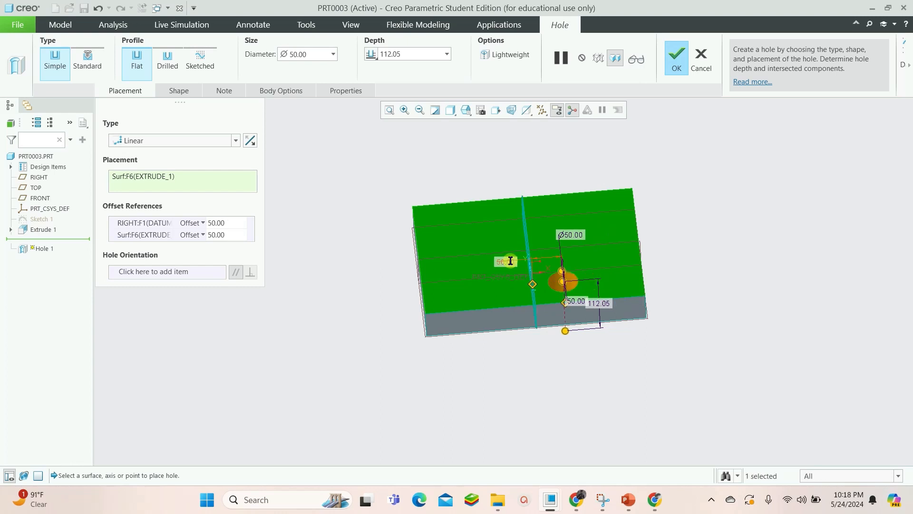
- Set the simple hole's diameter to 20 and check its preview on the block
scroll(510, 261, up, 1)
mouse_move(602, 245)
middle_down()
mouse_move(617, 264)
mouse_move(611, 240)
middle_up()
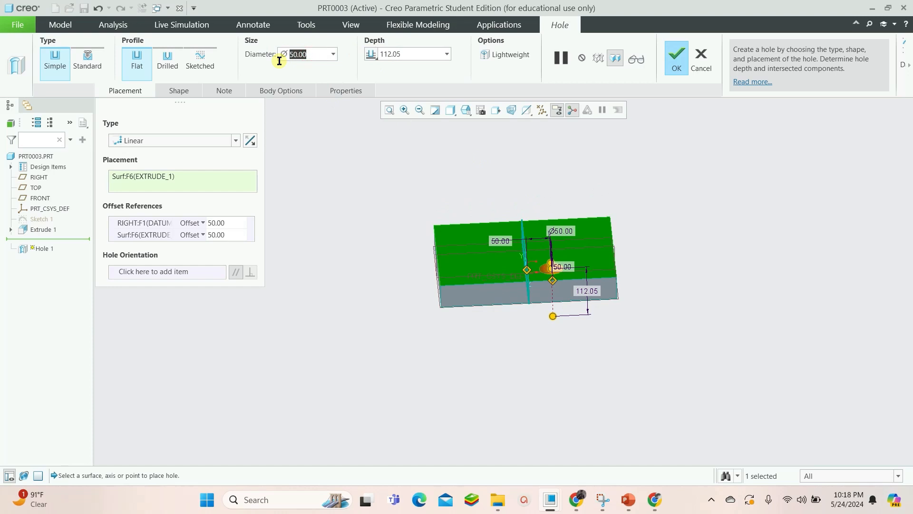
text(20)
key(Return)
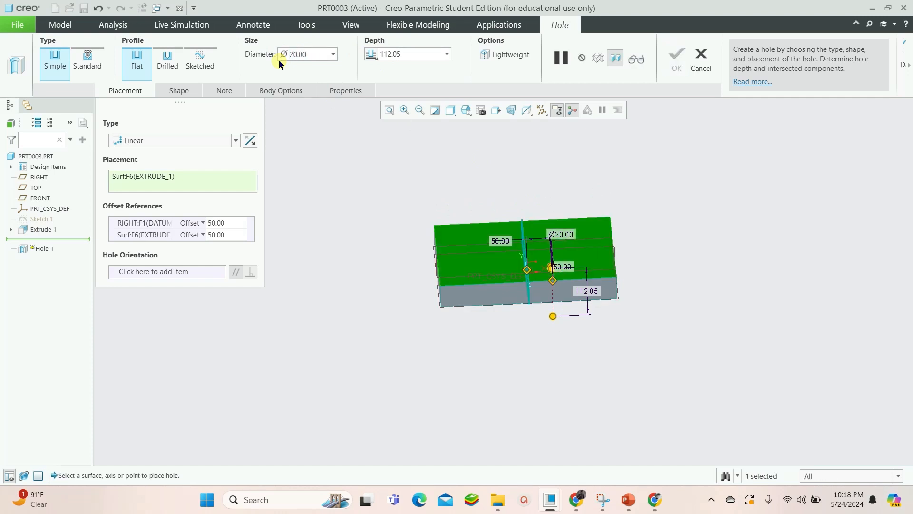
middle_drag(534, 275, 544, 315)
scroll(550, 300, down, 5)
scroll(552, 304, down, 2)
middle_drag(578, 345, 578, 324)
scroll(577, 321, up, 2)
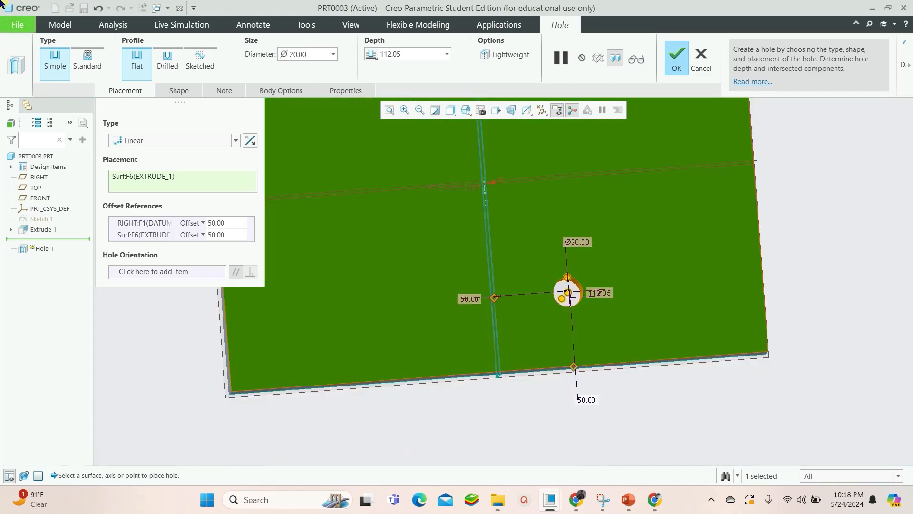
- Change the hole to a standard tapped hole with ISO thread and M18x2 screw size
click(91, 66)
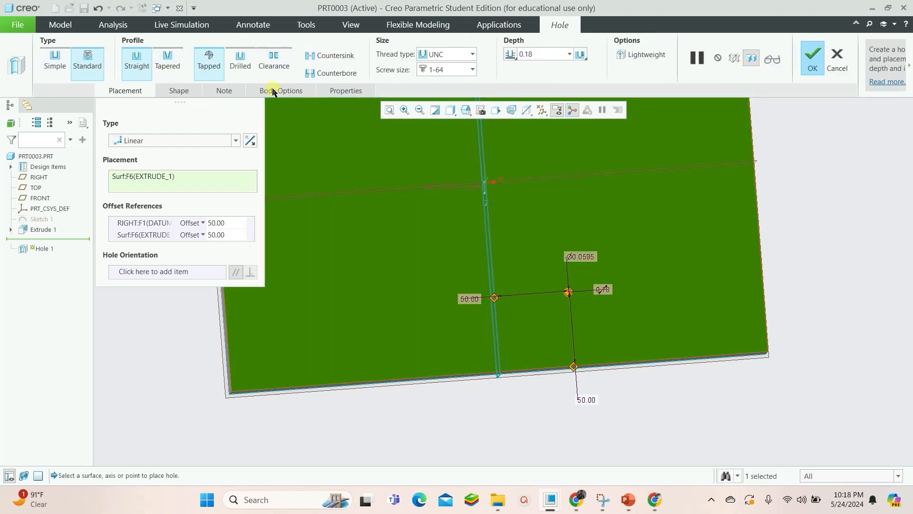
click(473, 56)
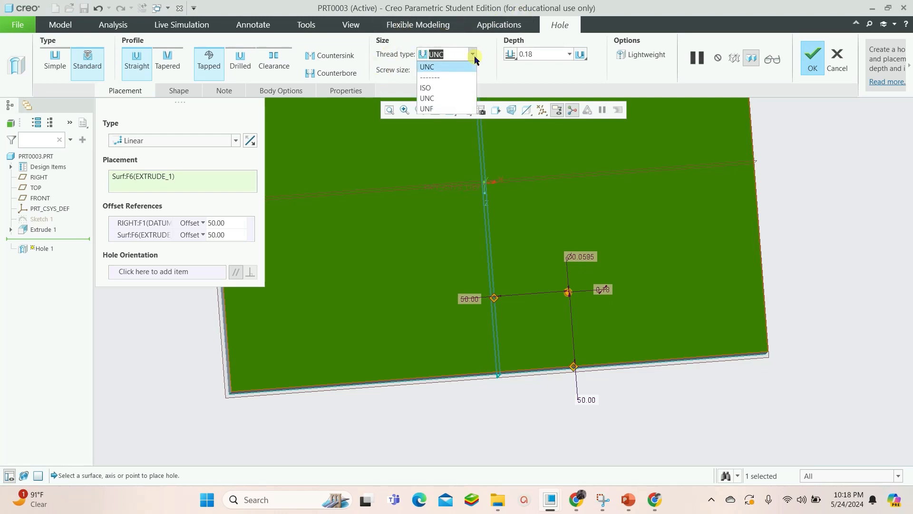
click(434, 88)
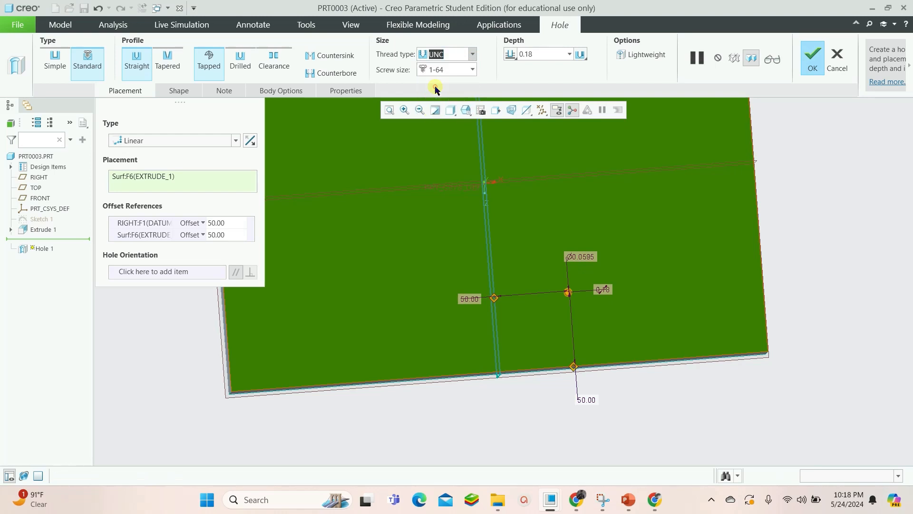
click(473, 69)
scroll(431, 238, down, 10)
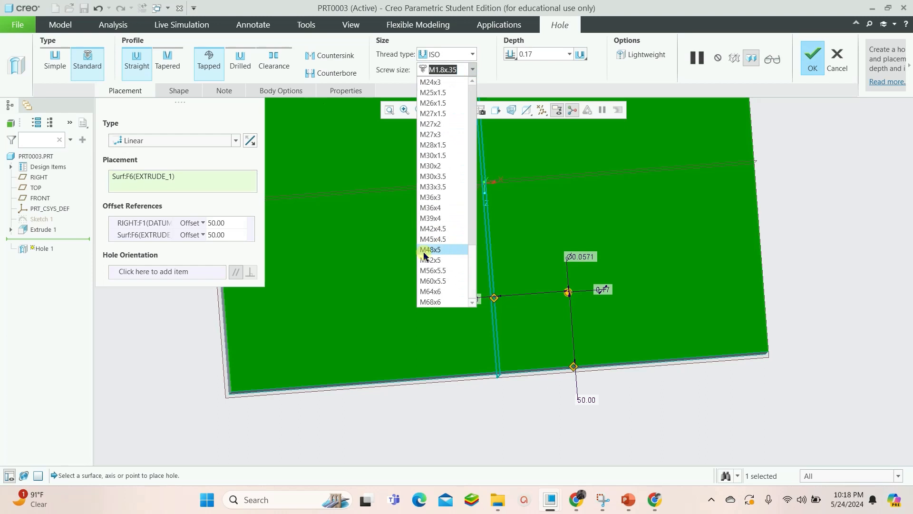
scroll(425, 257, up, 8)
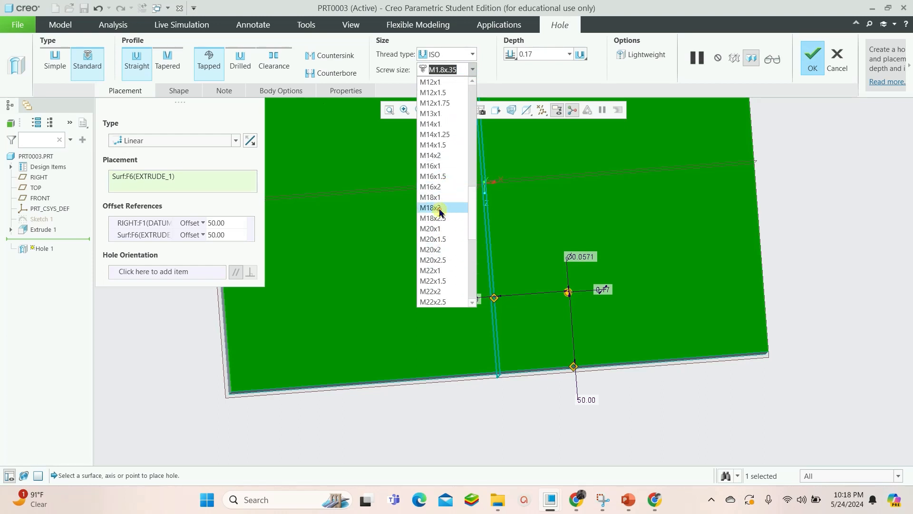
click(440, 209)
- Examine the size of the tapped hole preview on the block's top face and discard the hole
mouse_move(589, 297)
middle_down()
mouse_move(593, 274)
mouse_move(595, 291)
middle_up()
scroll(594, 291, down, 5)
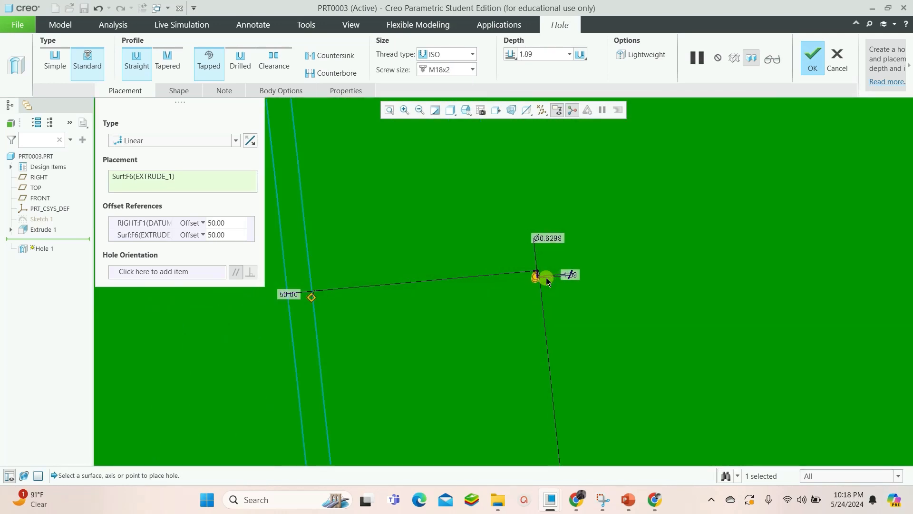
scroll(547, 276, up, 4)
scroll(545, 275, down, 6)
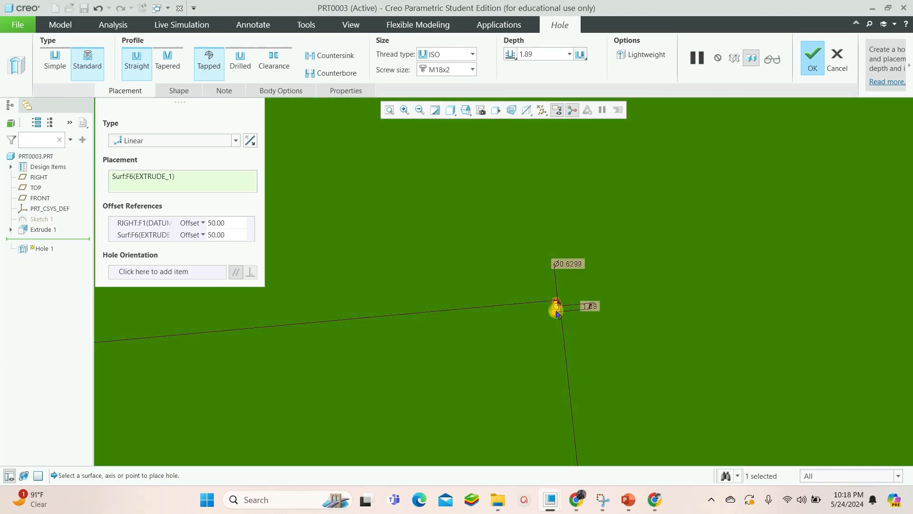
mouse_move(573, 303)
middle_down()
mouse_move(563, 301)
mouse_move(567, 309)
middle_up()
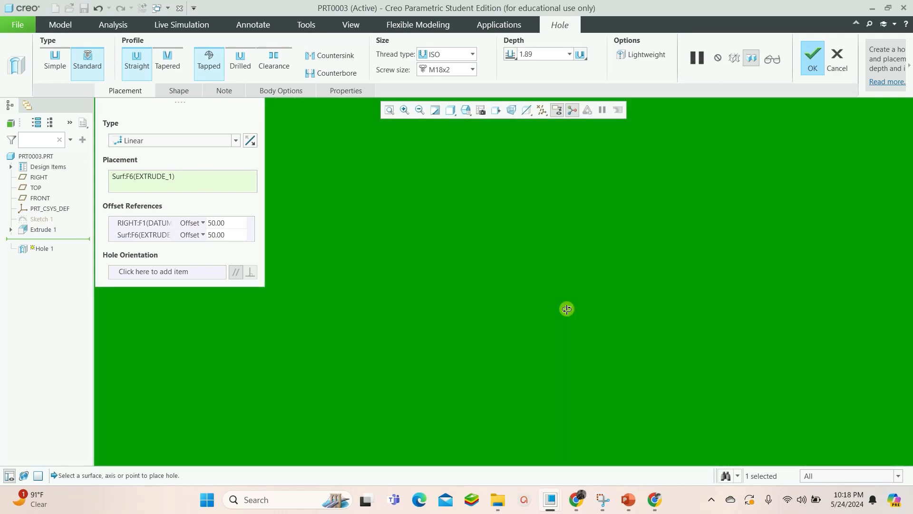
scroll(573, 311, up, 8)
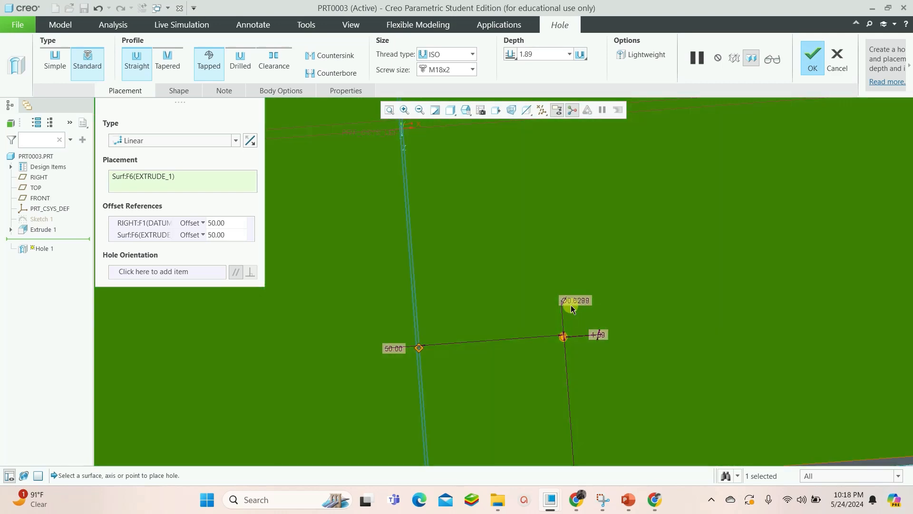
scroll(560, 287, down, 8)
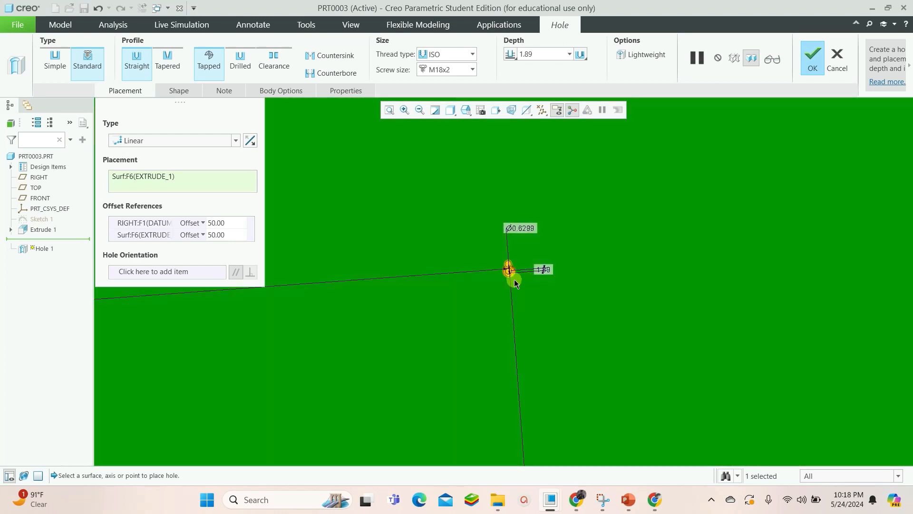
scroll(507, 266, up, 5)
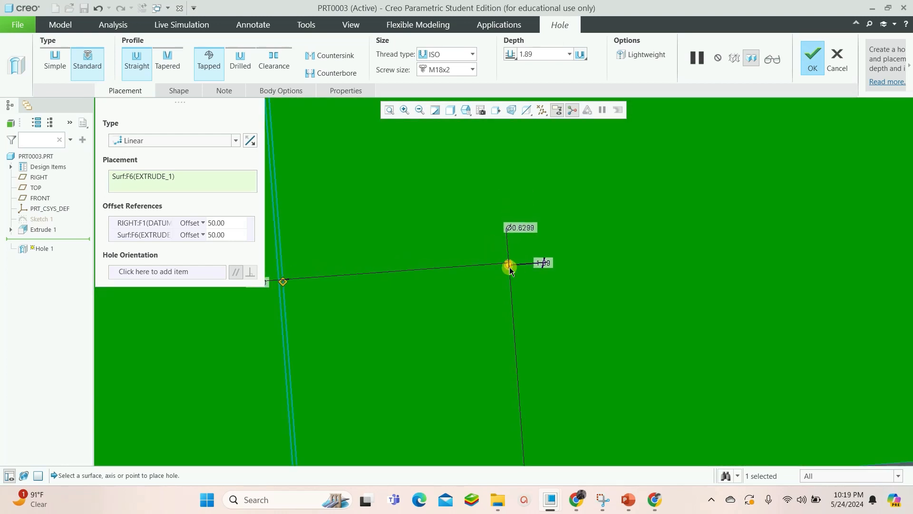
scroll(518, 273, up, 6)
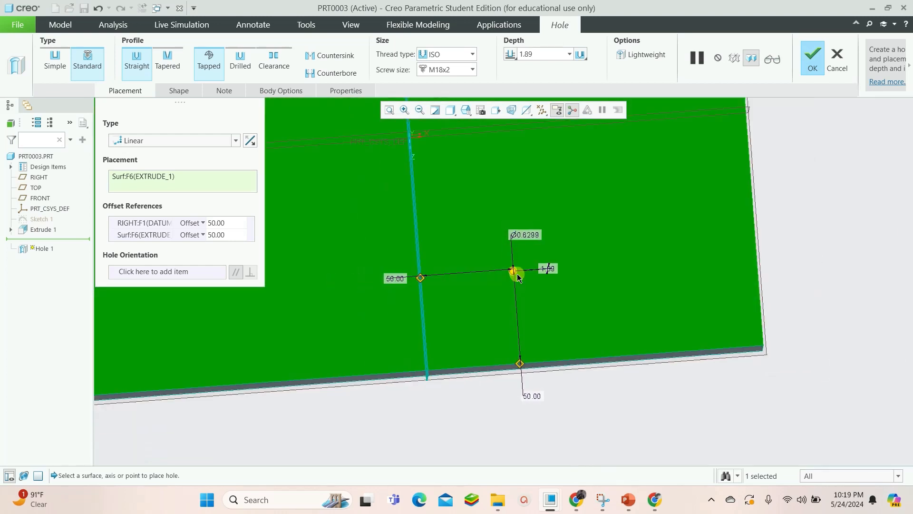
middle_drag(527, 252, 438, 222)
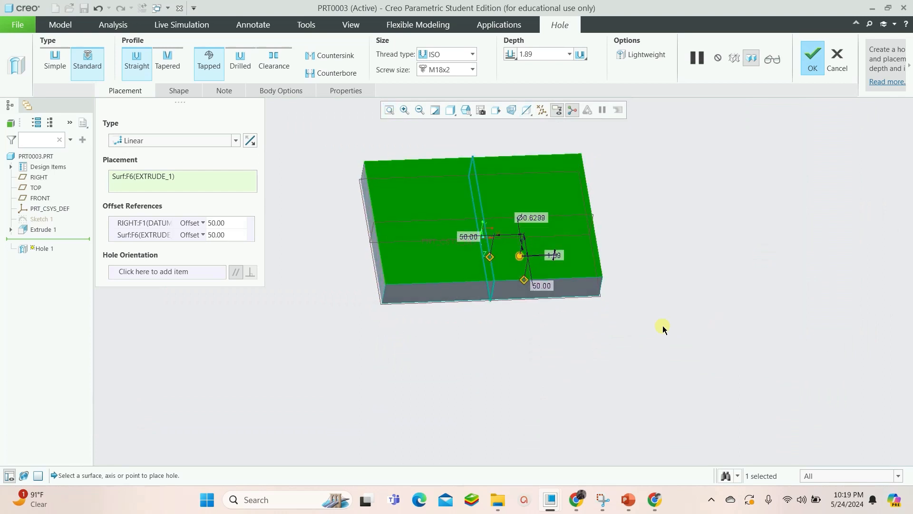
click(838, 69)
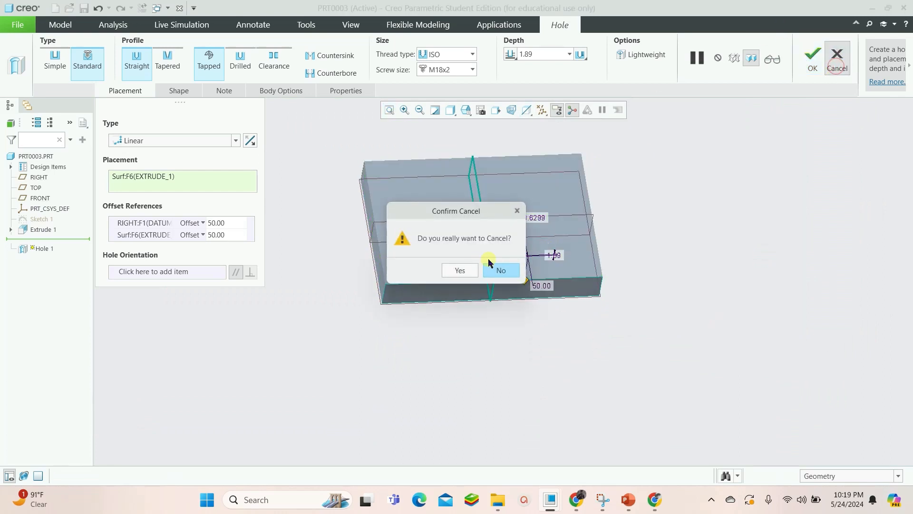
click(460, 270)
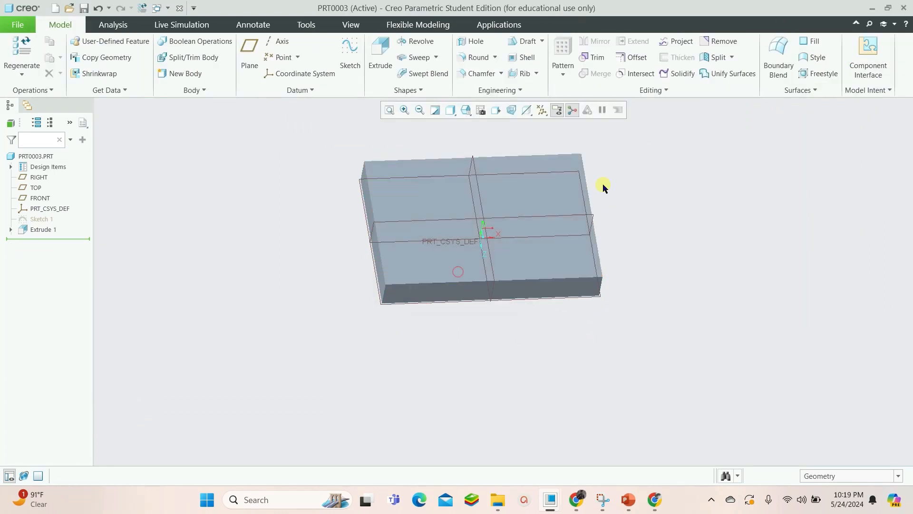
- Change the part's unit system to millimeter Kilogram Sec (mmKs), interpreting existing dimensions so 1" becomes 1 mm
click(20, 29)
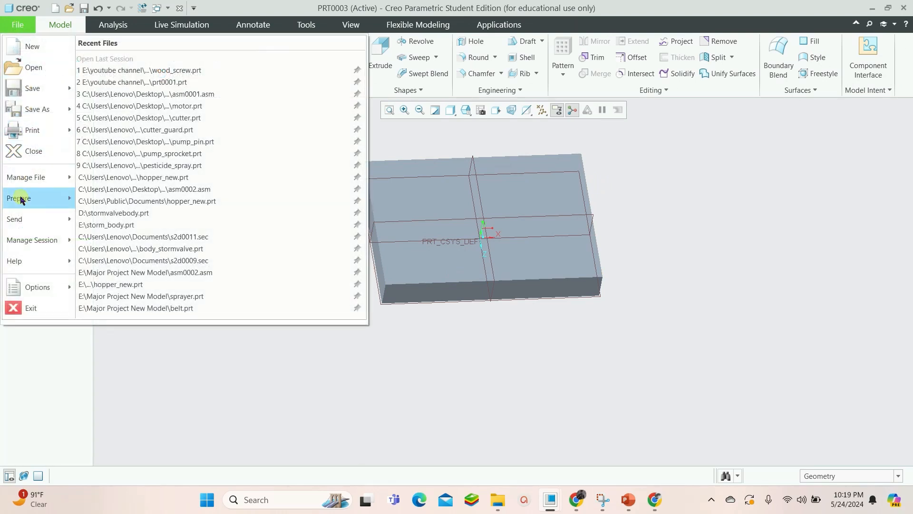
mouse_move(20, 198)
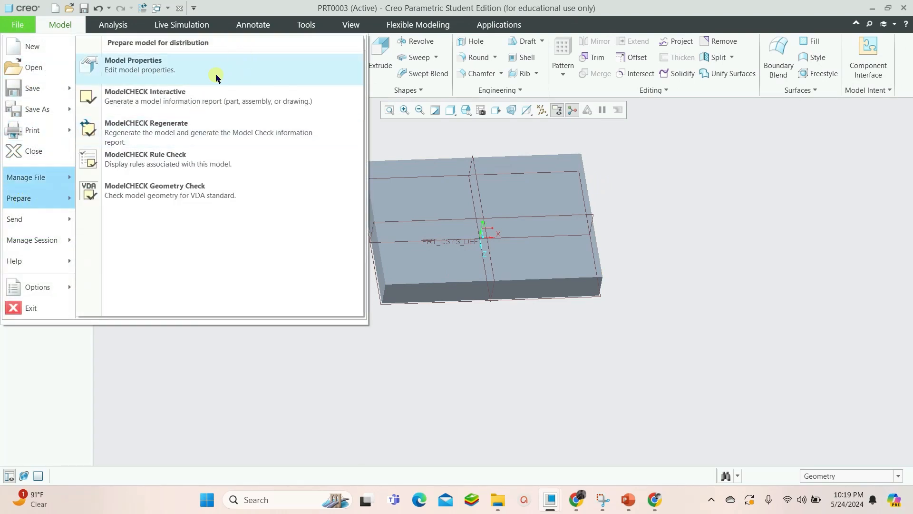
click(216, 77)
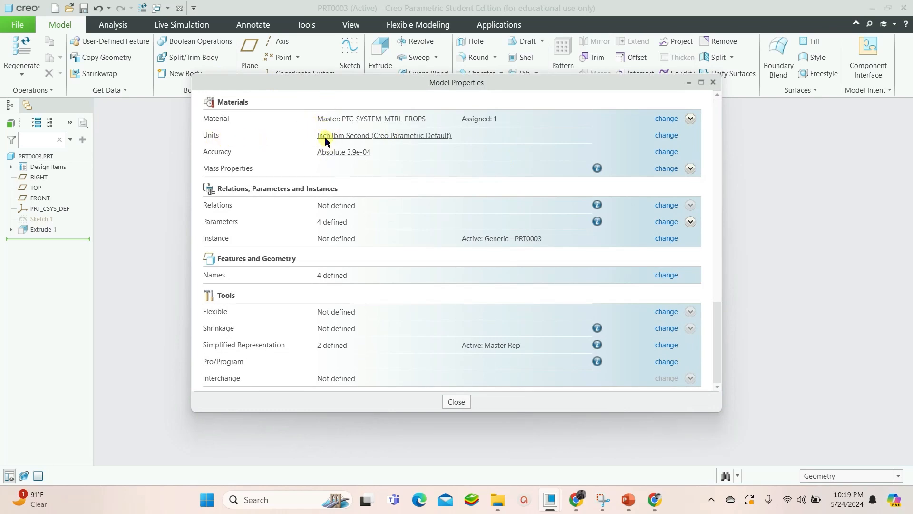
click(667, 136)
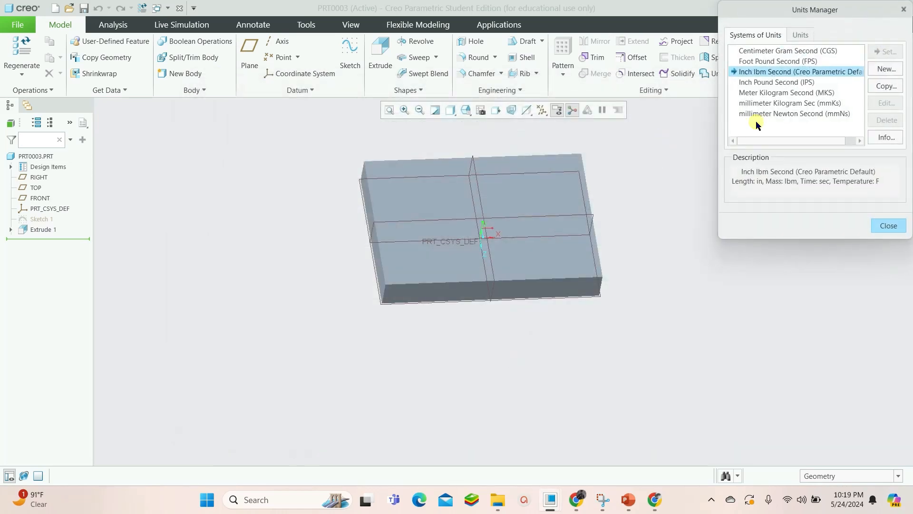
click(760, 103)
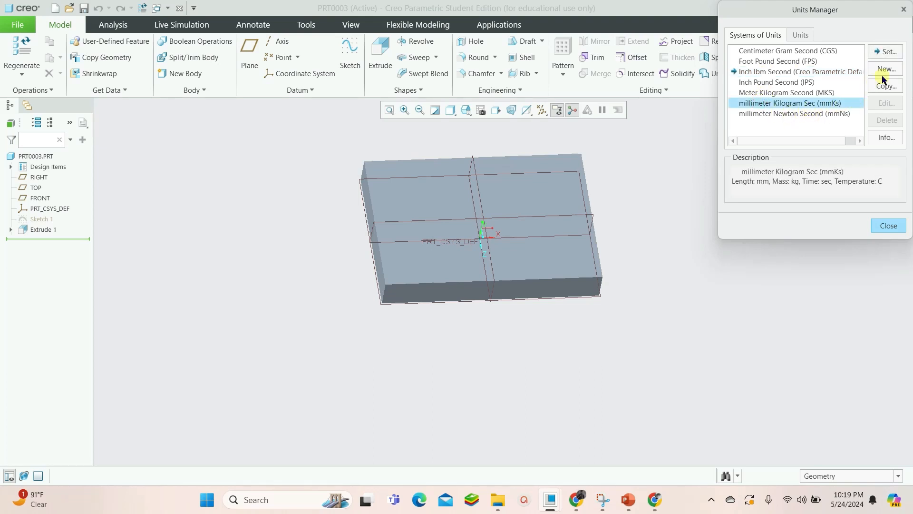
click(887, 52)
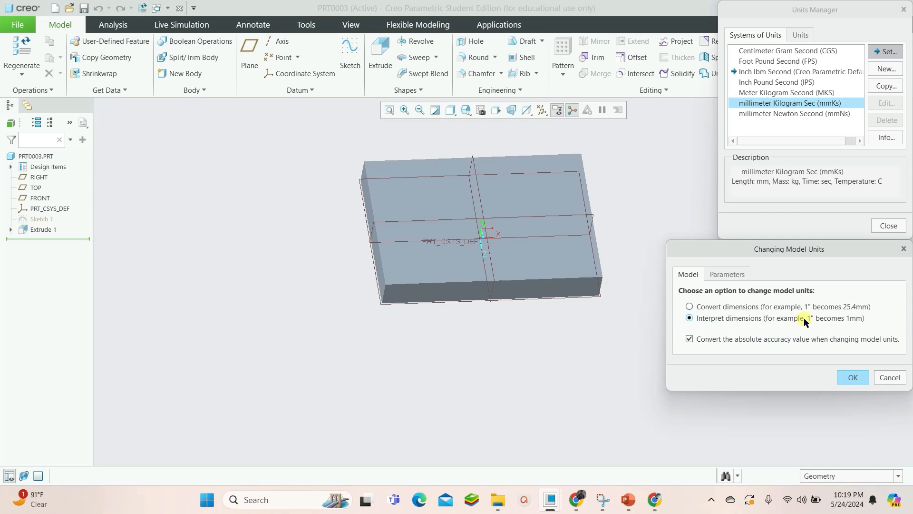
click(854, 378)
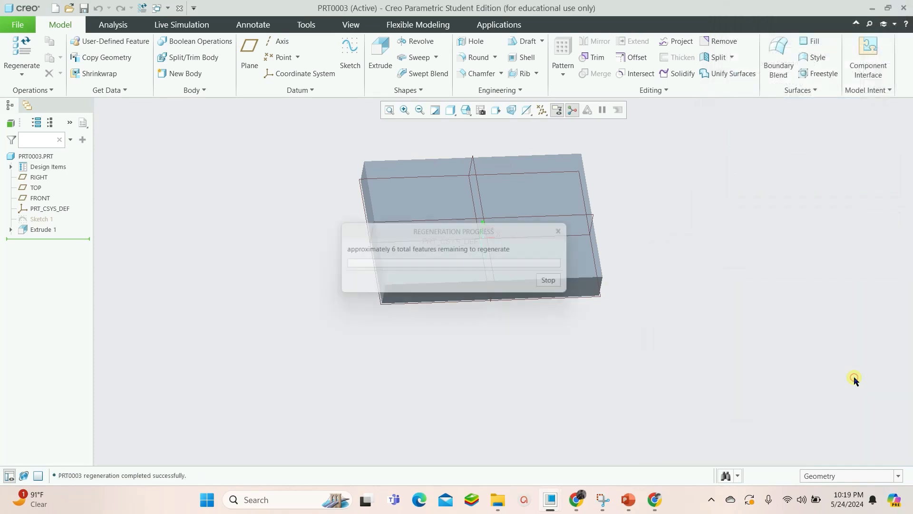
click(889, 225)
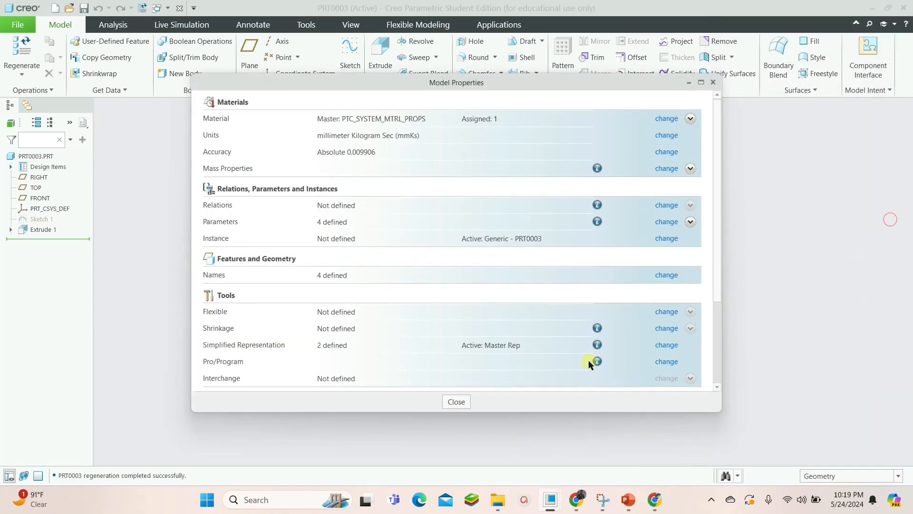
click(457, 402)
- Place a simple hole on the block's top face, with the front side face and the RIGHT plane as offset references
scroll(495, 292, down, 3)
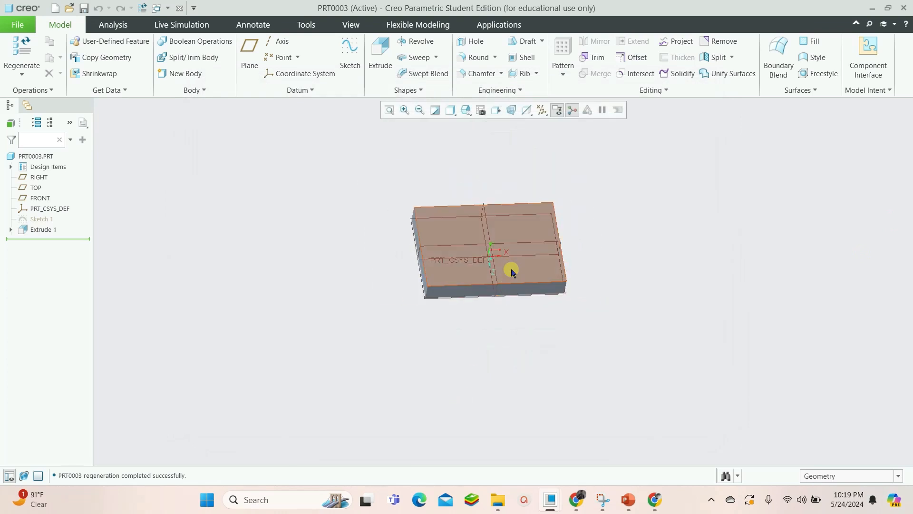
click(469, 40)
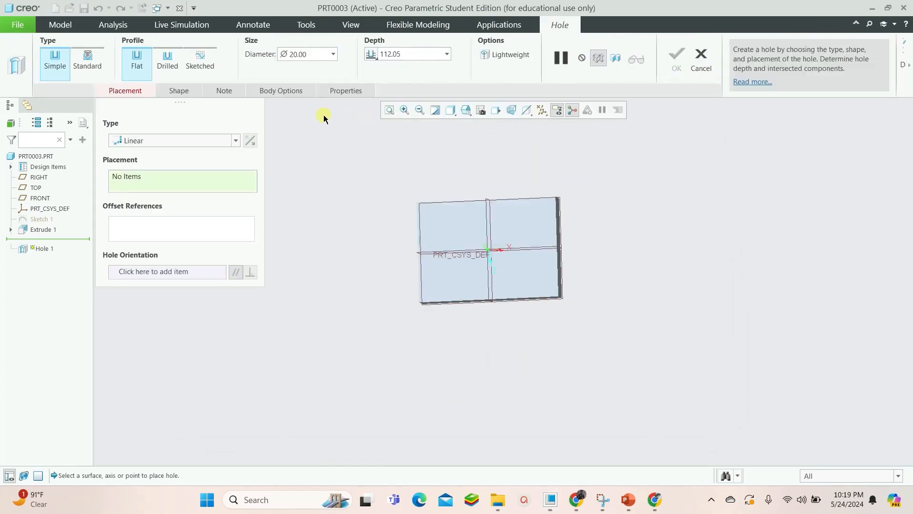
click(460, 218)
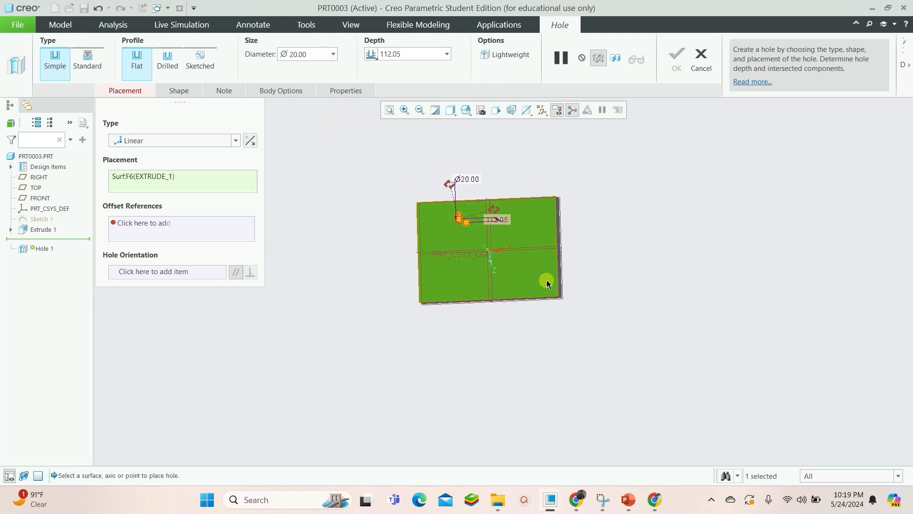
middle_drag(547, 279, 524, 229)
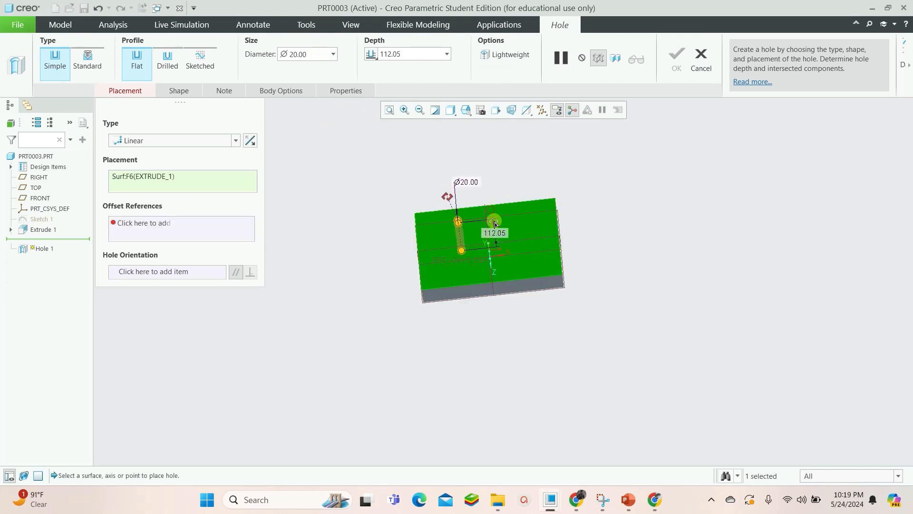
drag(494, 222, 464, 286)
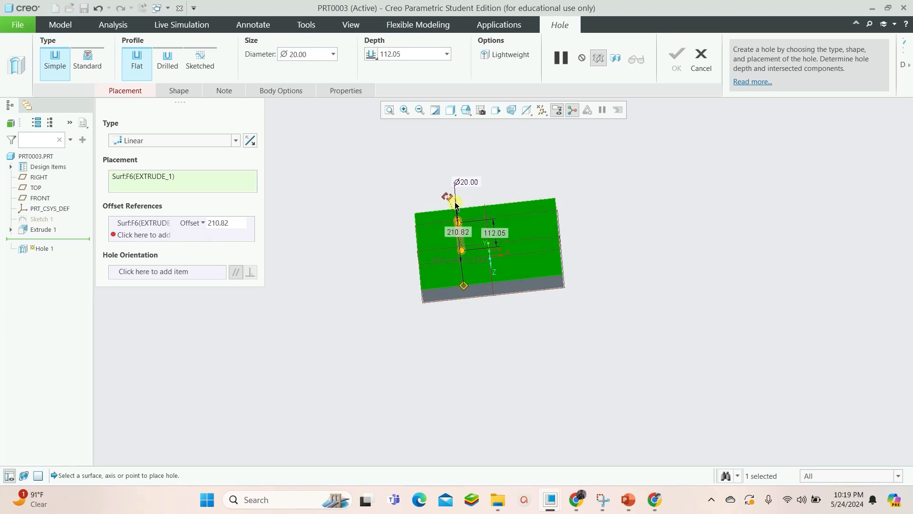
drag(449, 198, 486, 220)
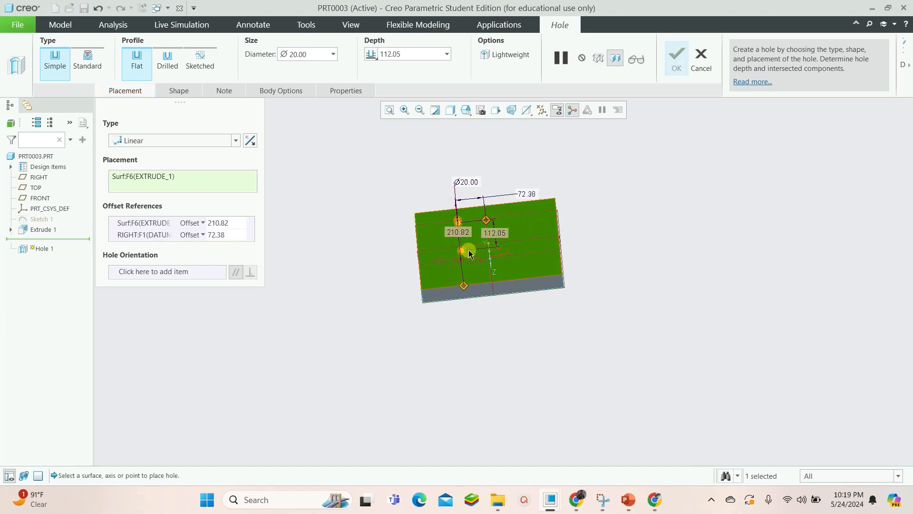
- Set the hole's offsets from the RIGHT plane and the front side face to 50 mm each
double_click(527, 194)
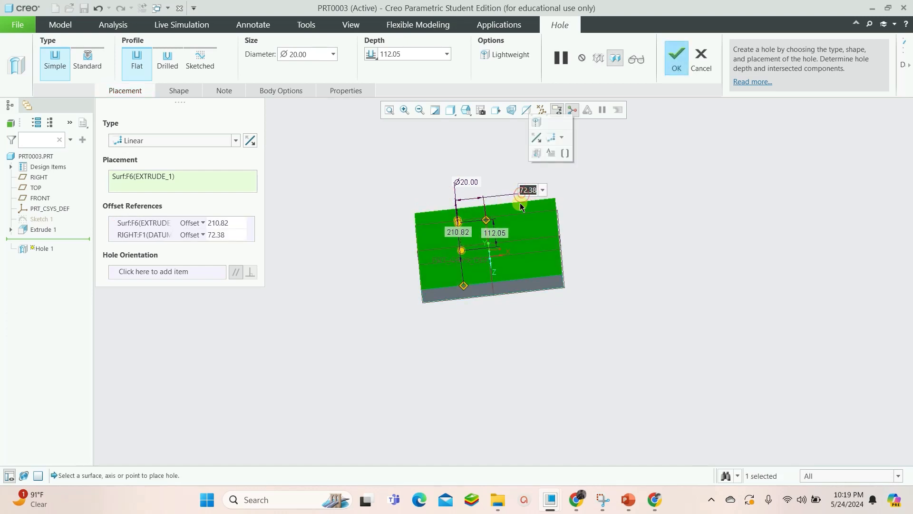
text(50)
key(Return)
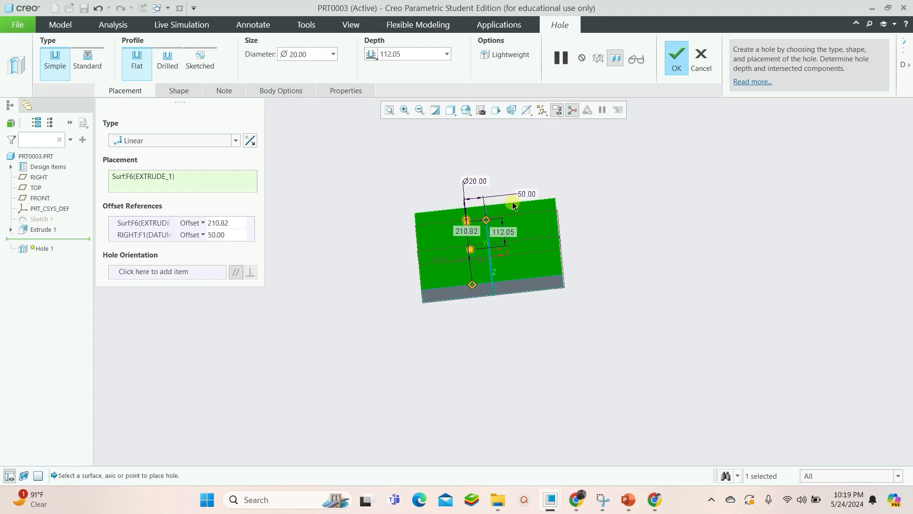
double_click(467, 232)
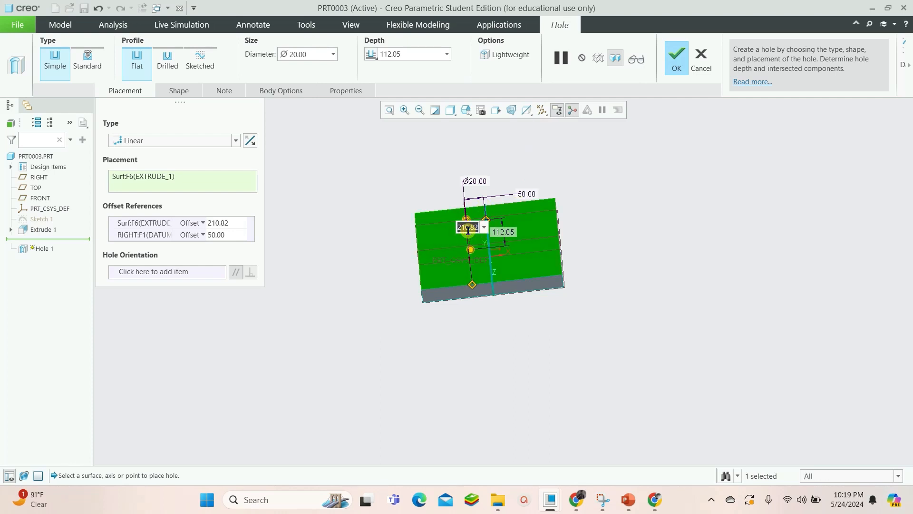
text(50)
key(Return)
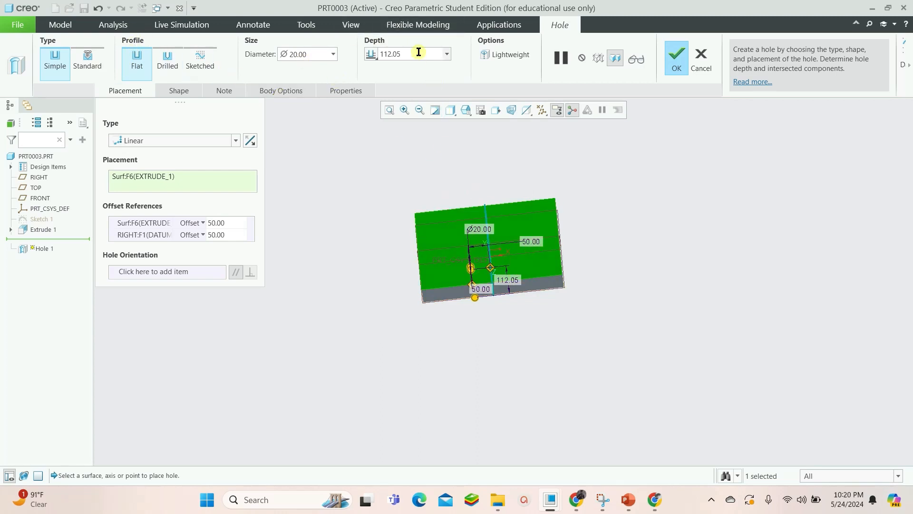
- Switch the hole to a standard tapped hole with ISO thread type and M18x2 screw size
scroll(483, 274, down, 7)
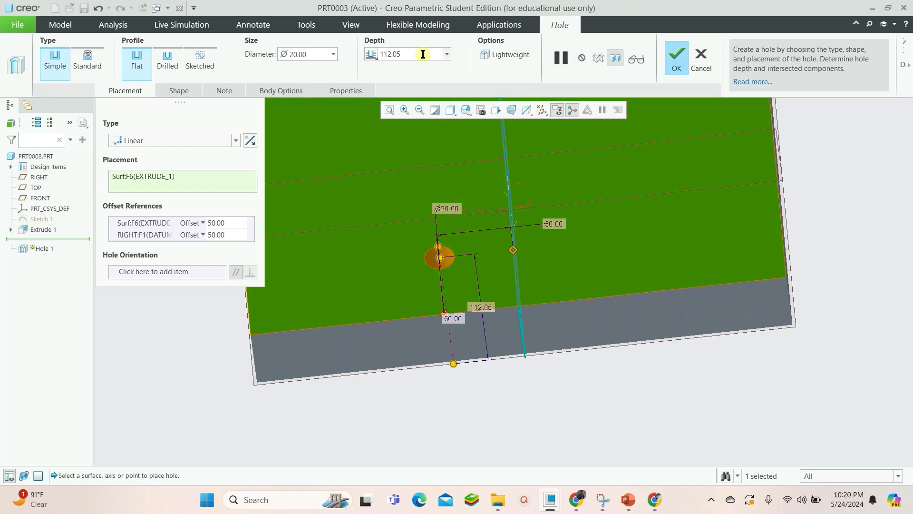
click(86, 59)
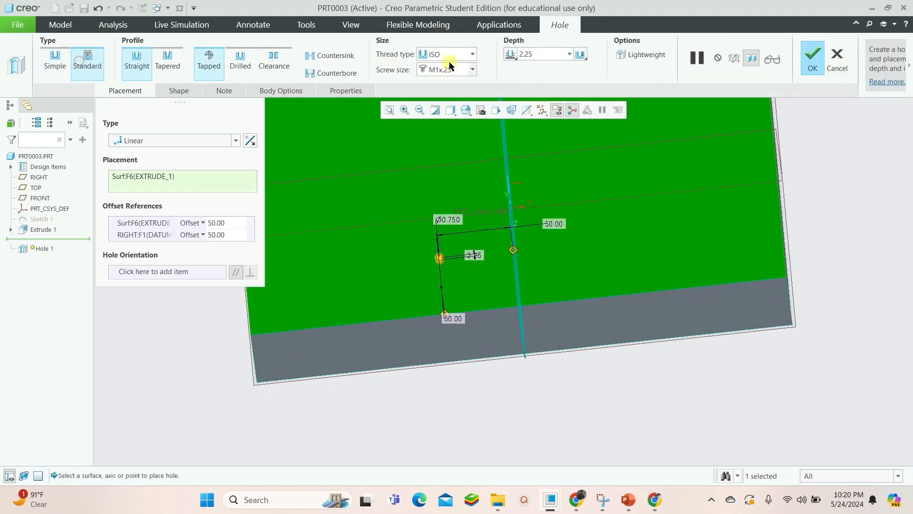
click(472, 70)
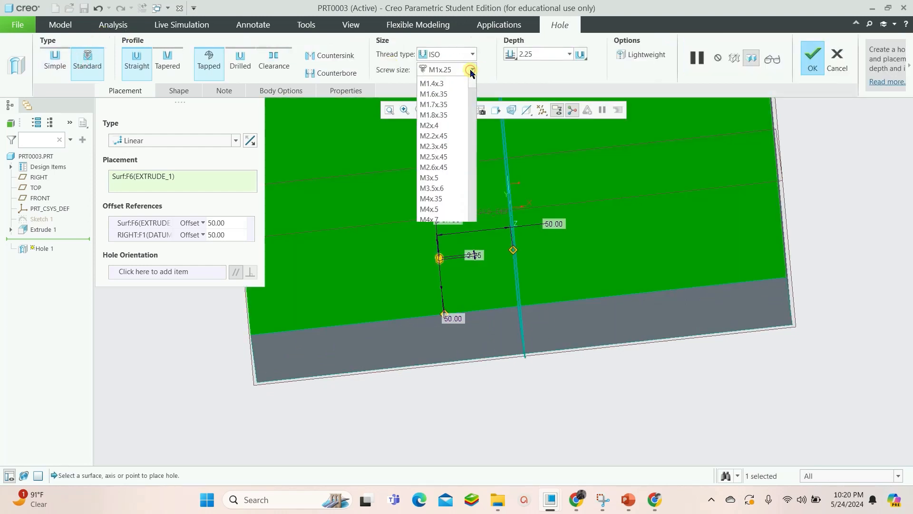
scroll(436, 257, down, 9)
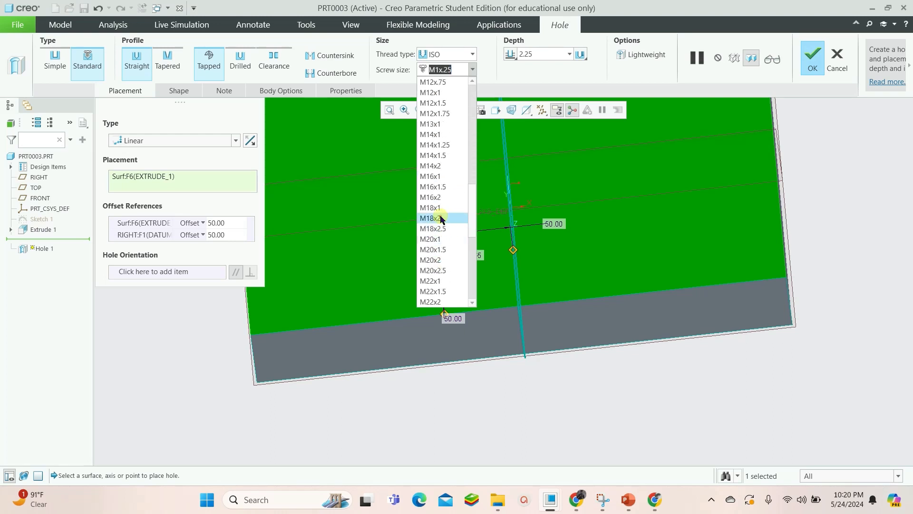
click(442, 219)
- Inspect the M18x2 tapped hole preview on the block at millimetre scale, and cancel the hole feature
scroll(503, 227, up, 3)
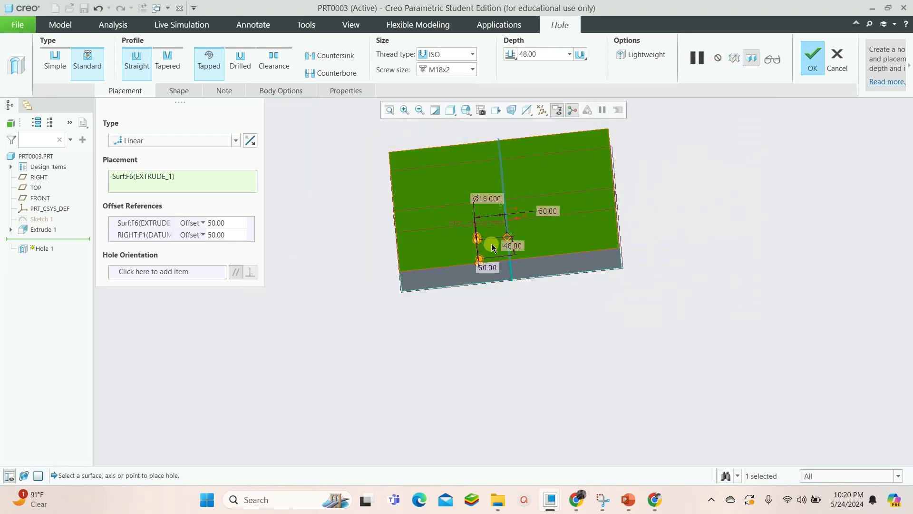
scroll(490, 257, down, 5)
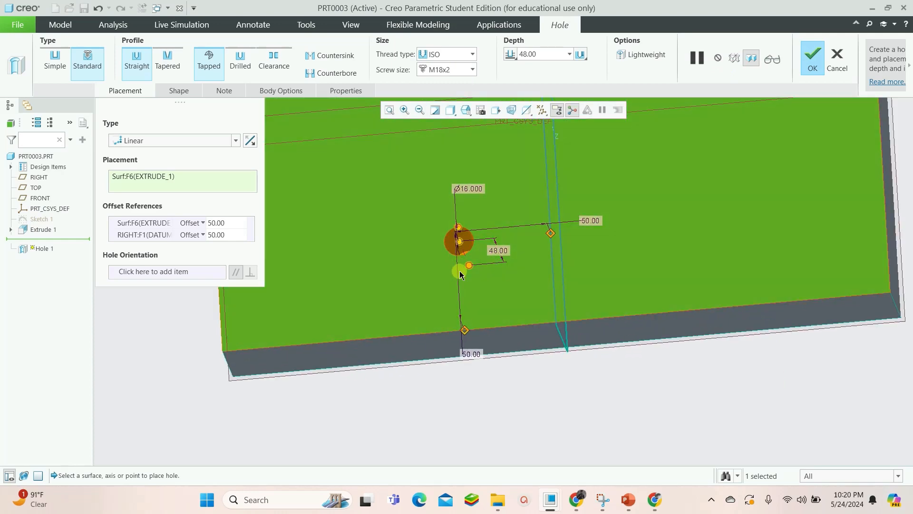
mouse_move(467, 267)
middle_down()
mouse_move(483, 247)
mouse_move(473, 266)
middle_up()
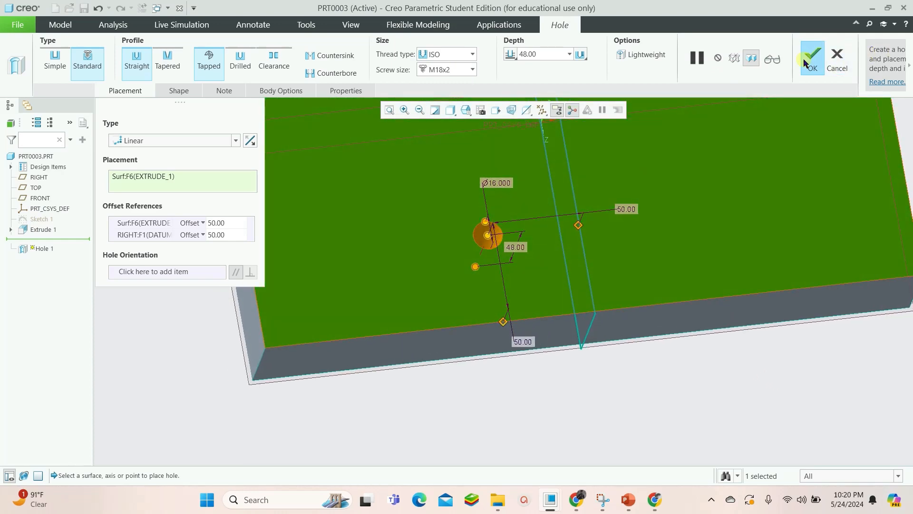
click(835, 60)
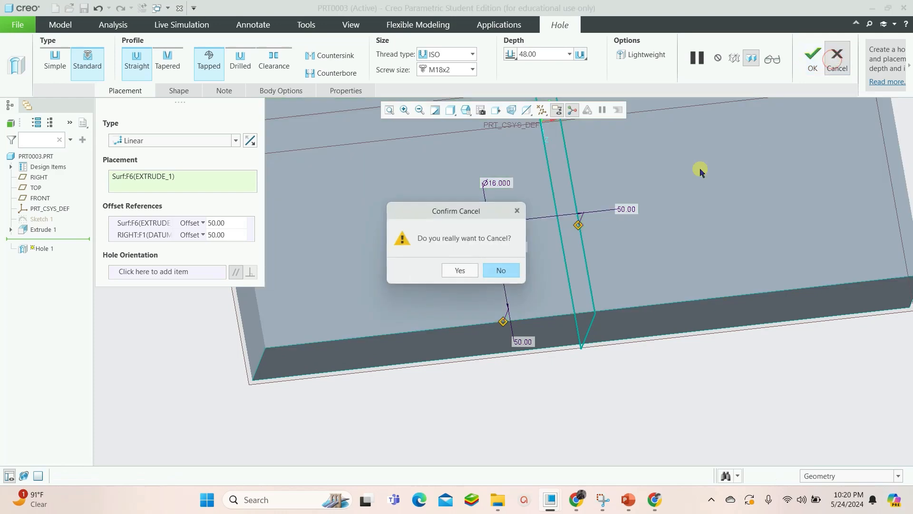
click(460, 270)
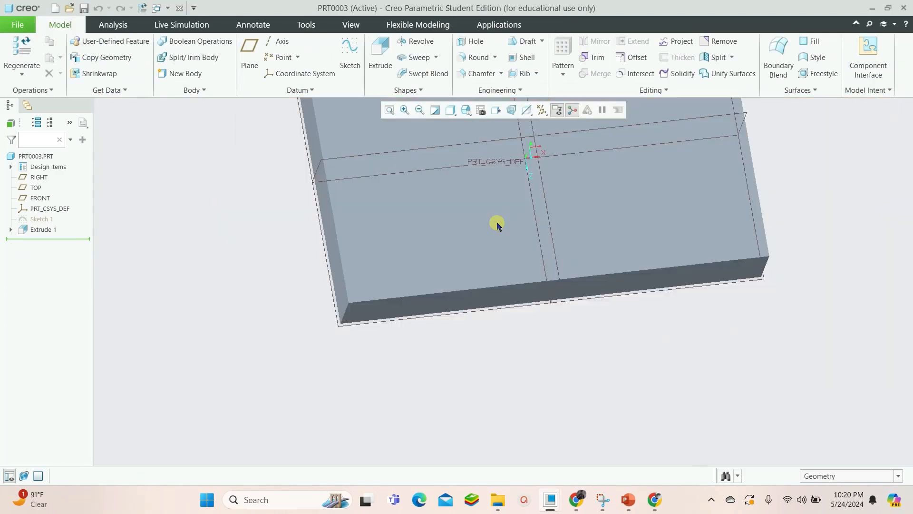
- Start a Round feature and add the block's four vertical corner edges to one circular set
click(476, 57)
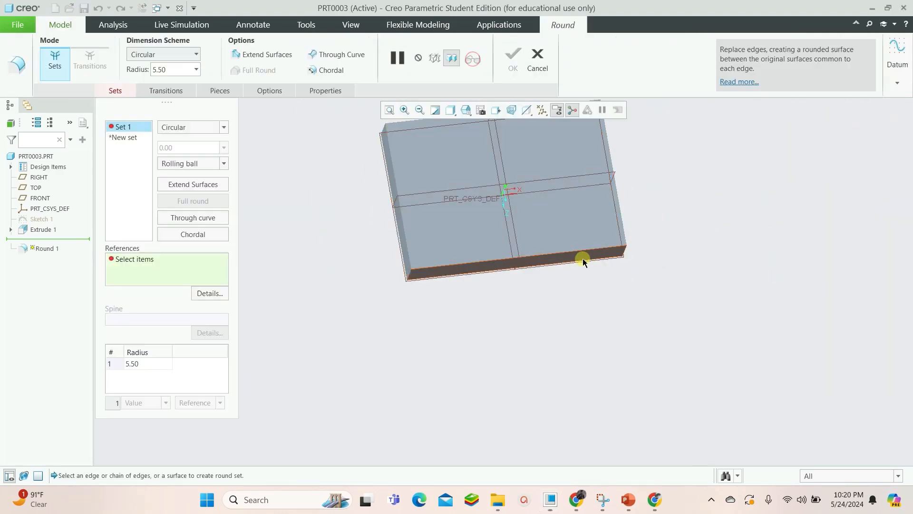
middle_drag(581, 257, 602, 219)
click(602, 225)
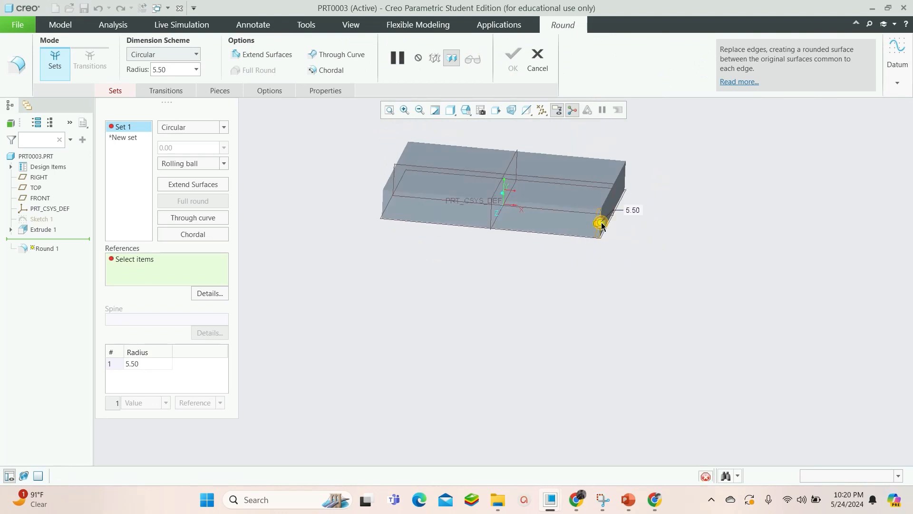
middle_drag(637, 174, 565, 190)
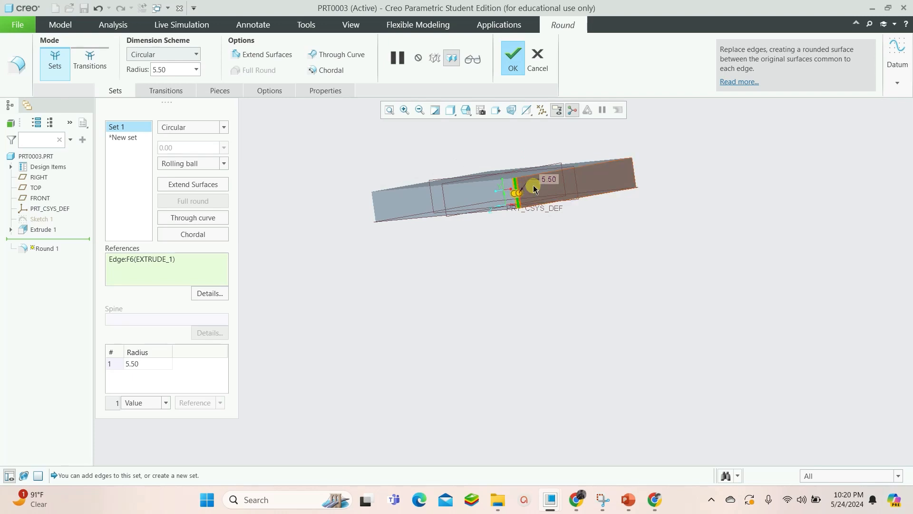
middle_drag(627, 194, 554, 210)
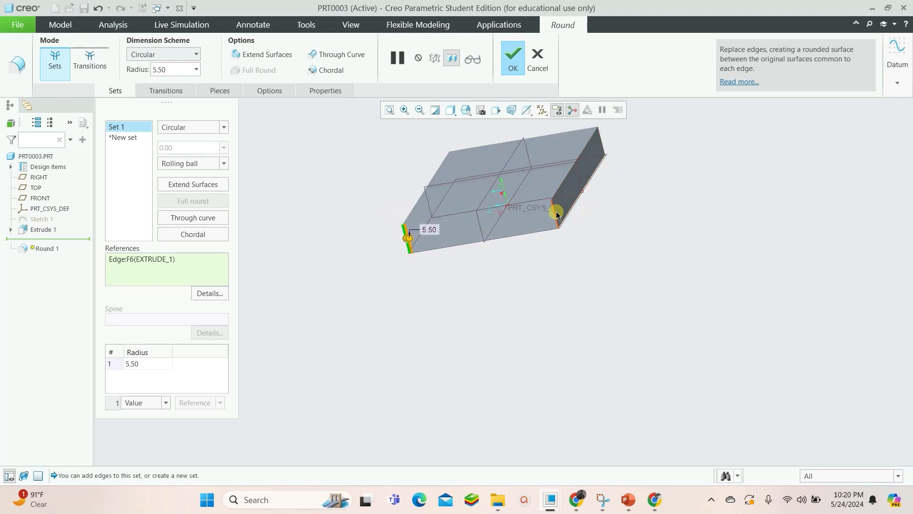
ctrl+click(556, 214)
middle_drag(635, 202, 523, 220)
ctrl+click(522, 220)
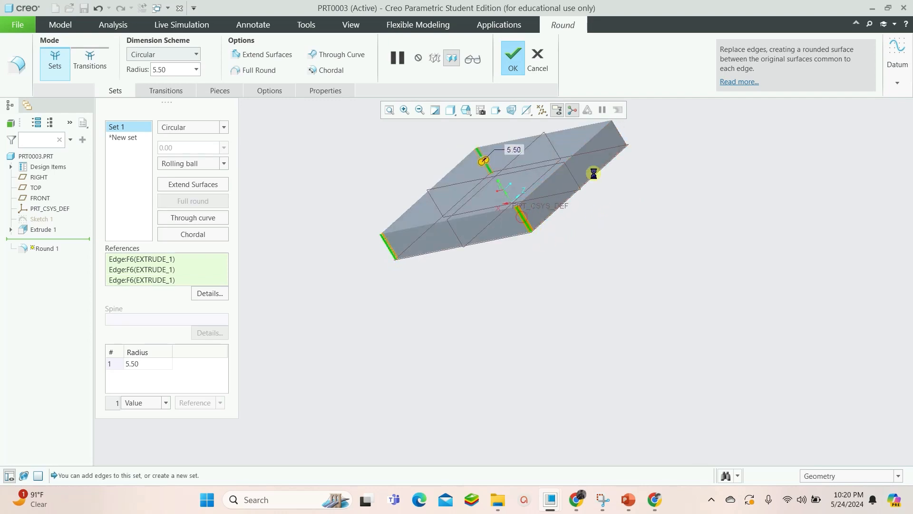
ctrl+click(619, 134)
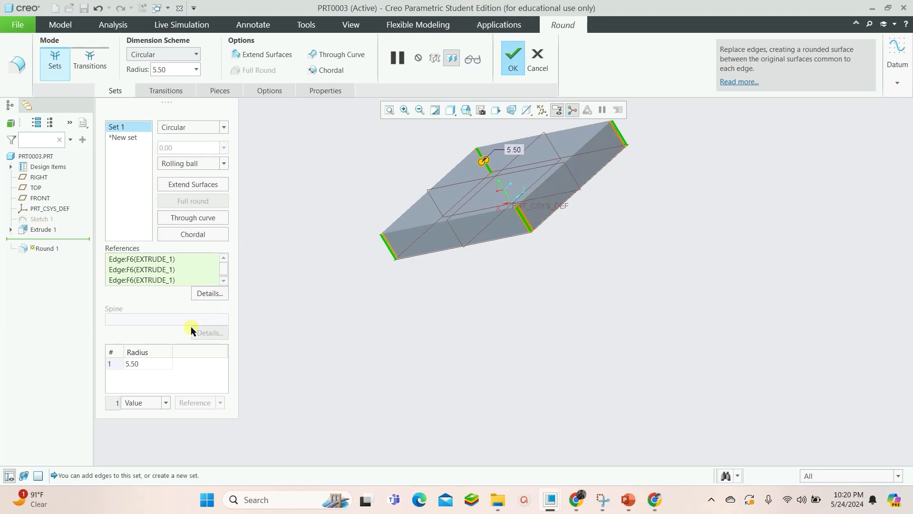
- Set the radius of the corner rounds to 50 mm
double_click(146, 365)
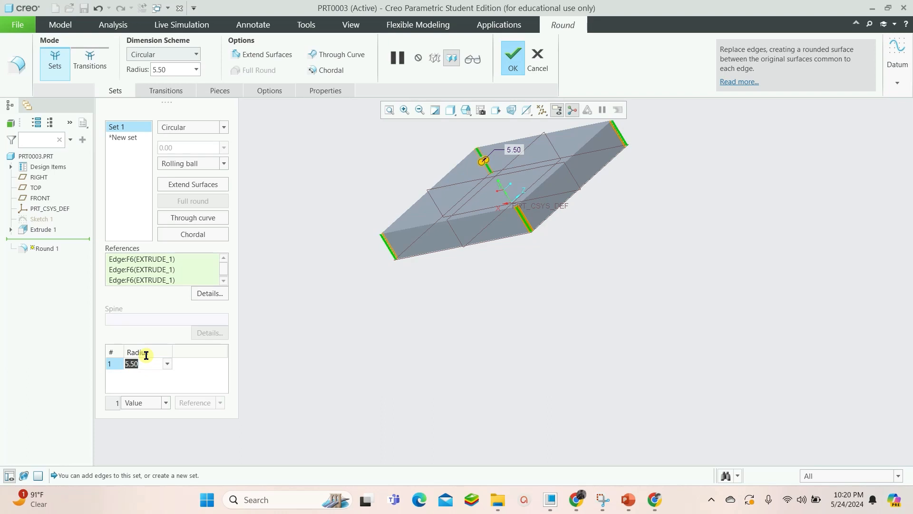
text(50)
key(Return)
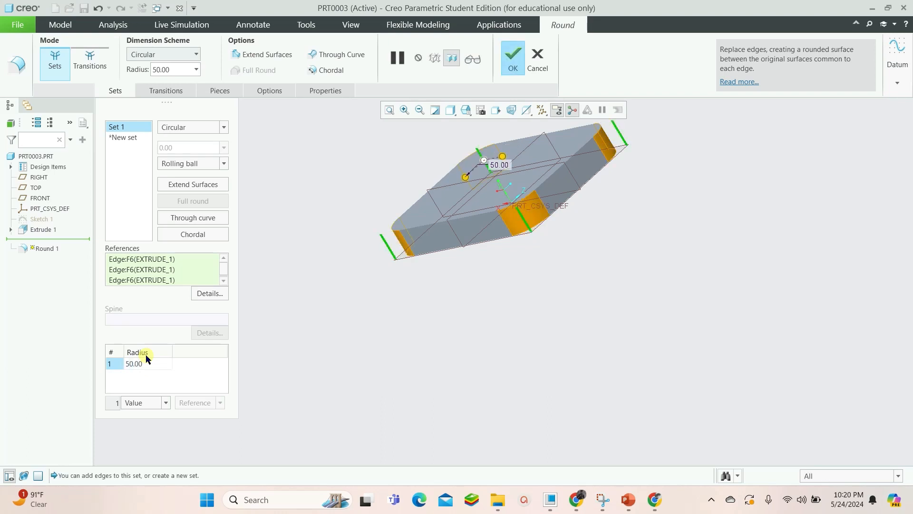
- Complete the 50 mm corner round on the block and hide all datum display
click(514, 69)
middle_drag(530, 242, 557, 200)
click(542, 110)
click(552, 124)
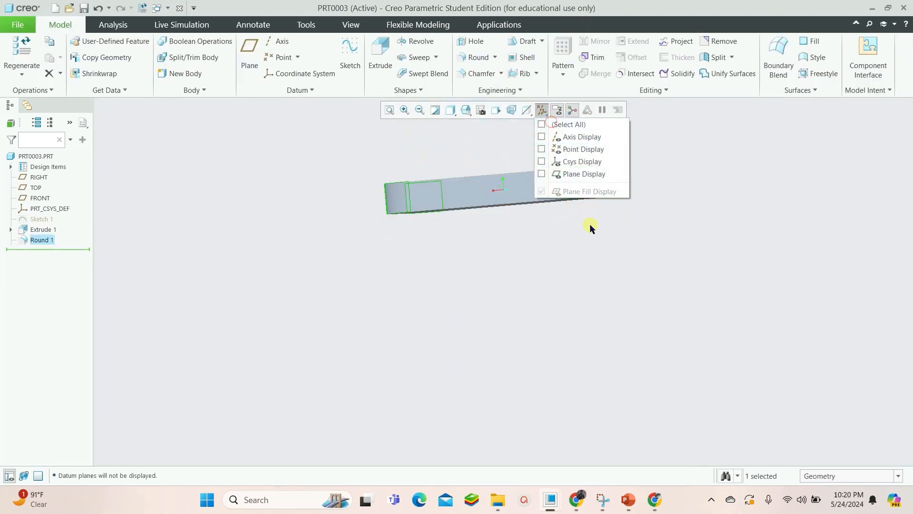
key(ctrl+d)
click(594, 288)
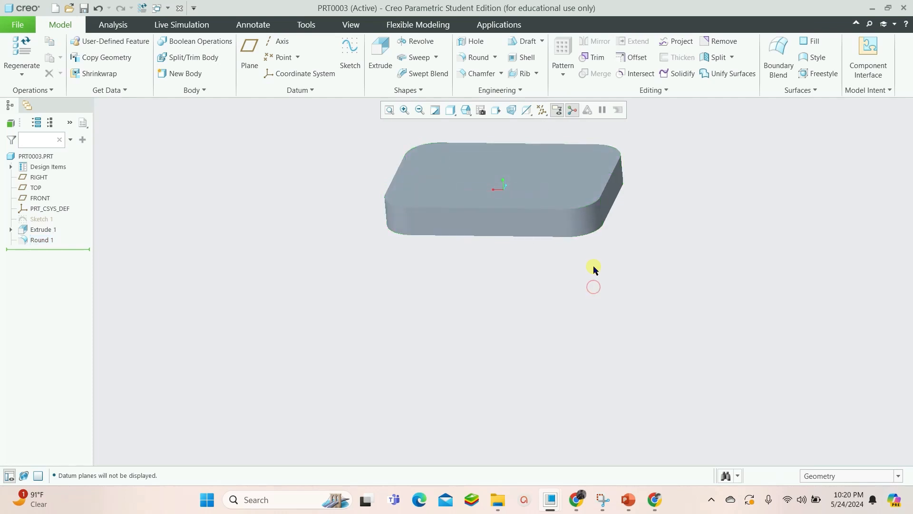
- Turn all datum display back on and return the block to its default orientation
middle_drag(594, 265, 580, 171)
click(541, 111)
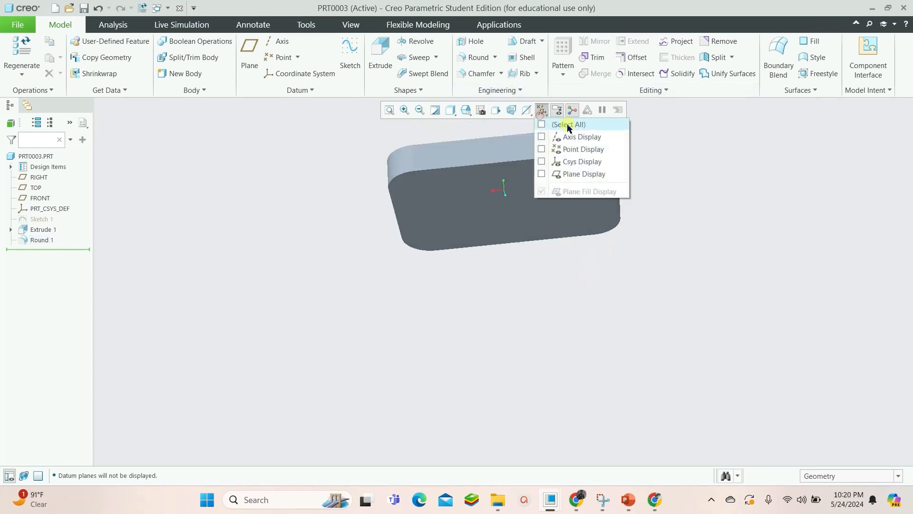
click(559, 124)
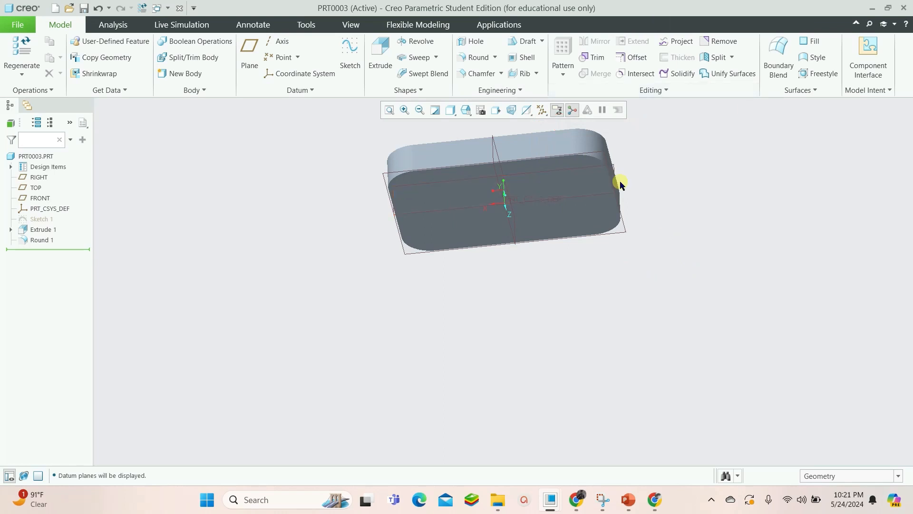
key(ctrl+d)
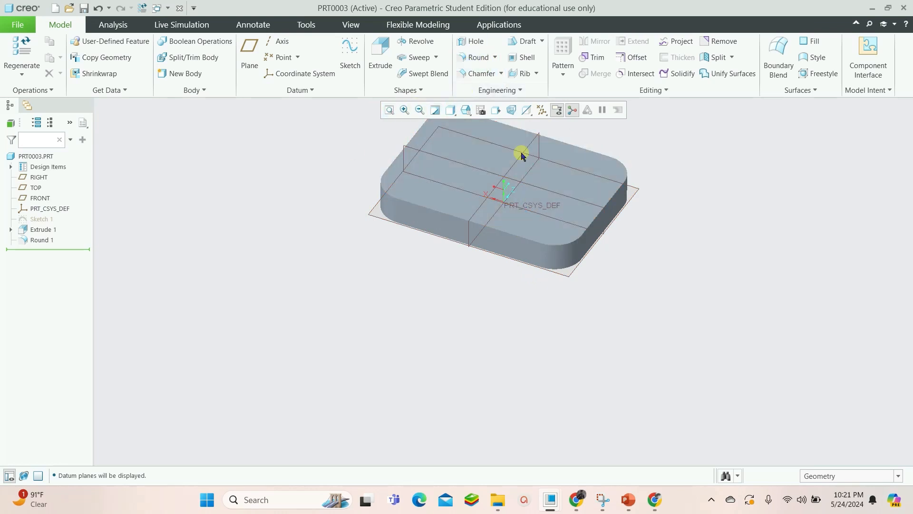
- Try 50 mm rounds along the block's top and bottom perimeter edges as two sets, and cancel the Round feature
click(476, 56)
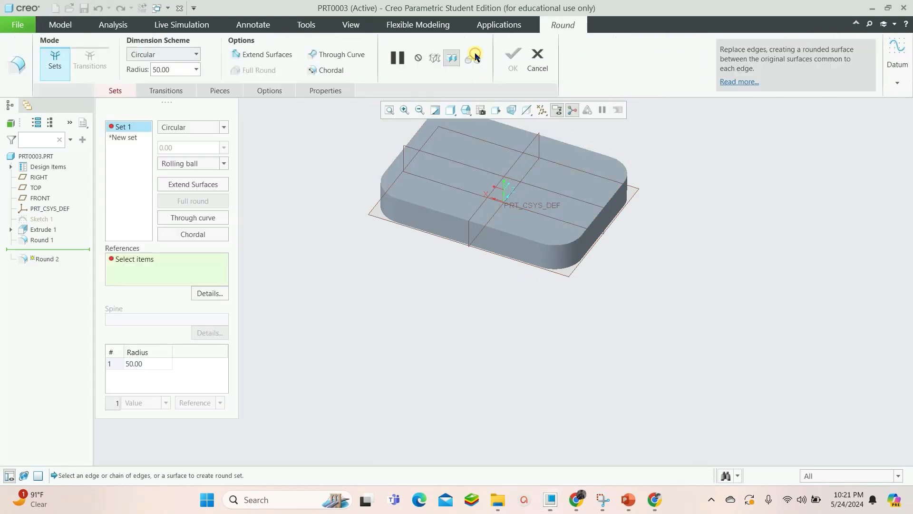
click(427, 211)
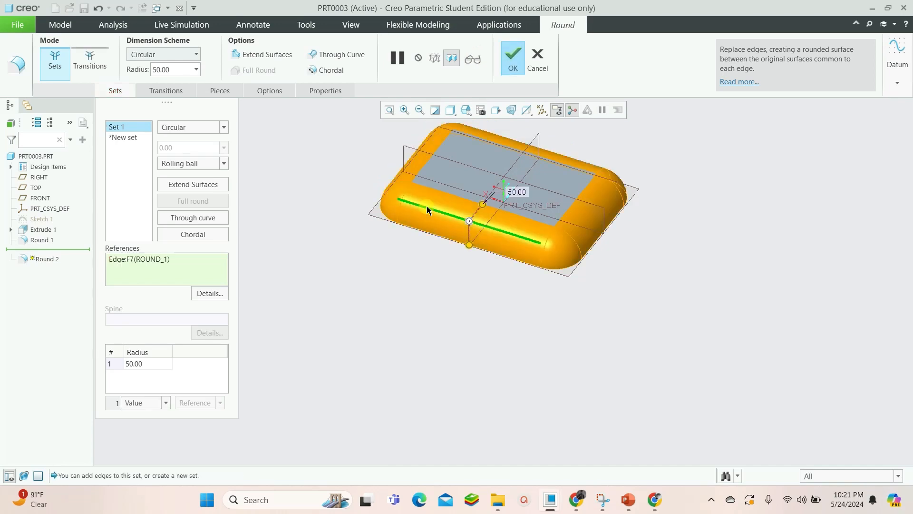
mouse_move(501, 257)
middle_down()
mouse_move(539, 172)
mouse_move(467, 219)
mouse_move(477, 193)
mouse_move(540, 179)
mouse_move(550, 198)
mouse_move(524, 188)
mouse_move(493, 147)
middle_up()
scroll(454, 173, down, 6)
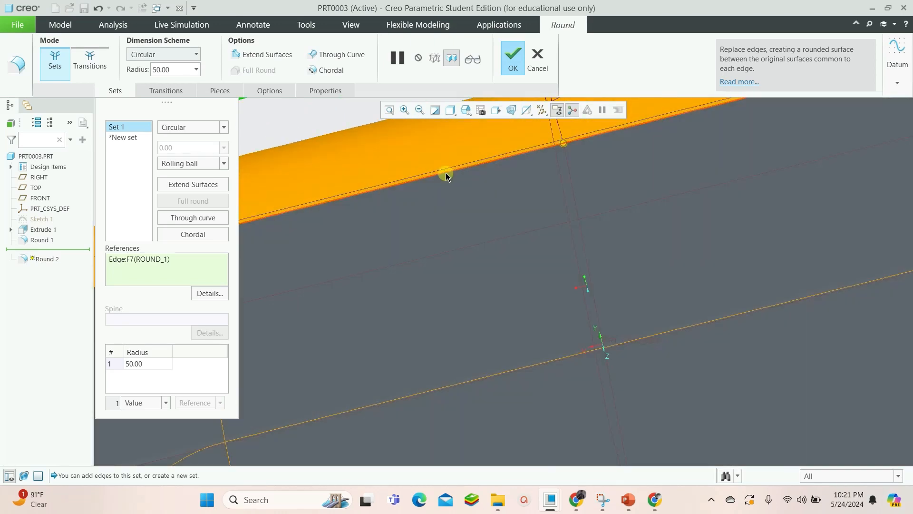
click(446, 176)
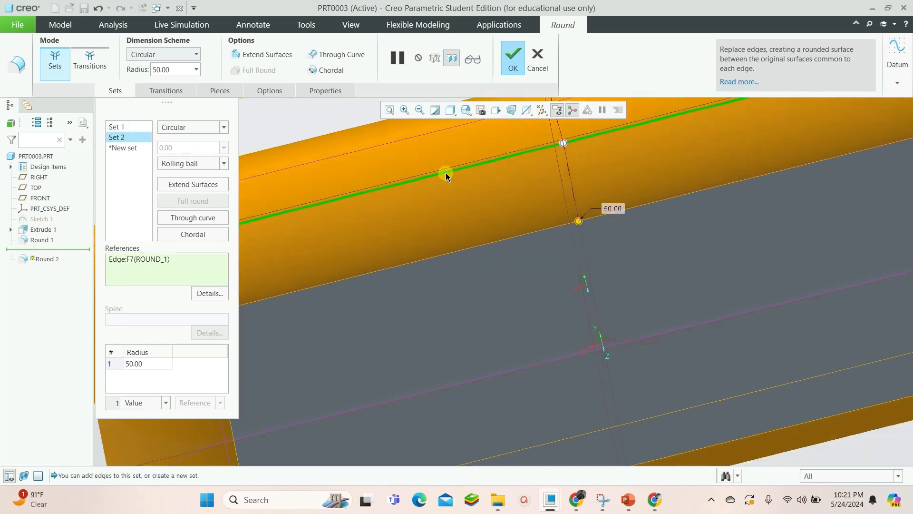
scroll(445, 173, up, 6)
middle_drag(444, 173, 476, 247)
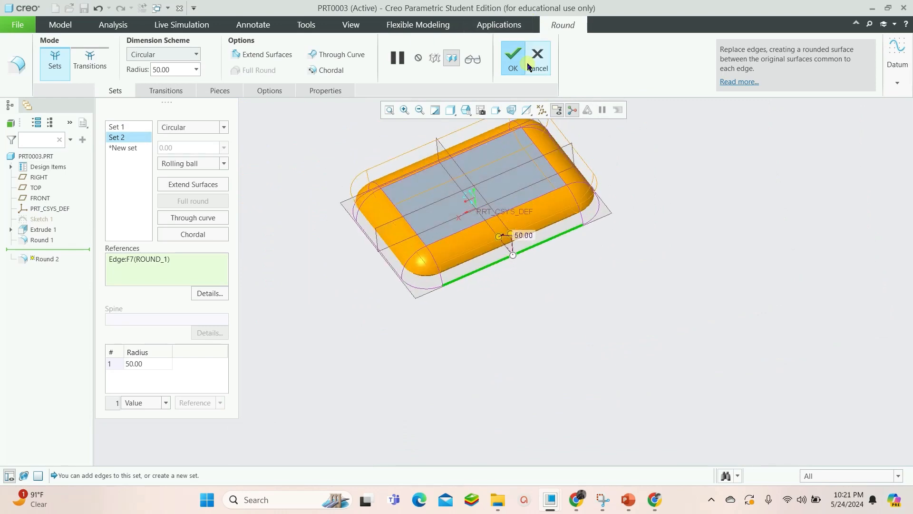
click(537, 62)
click(459, 270)
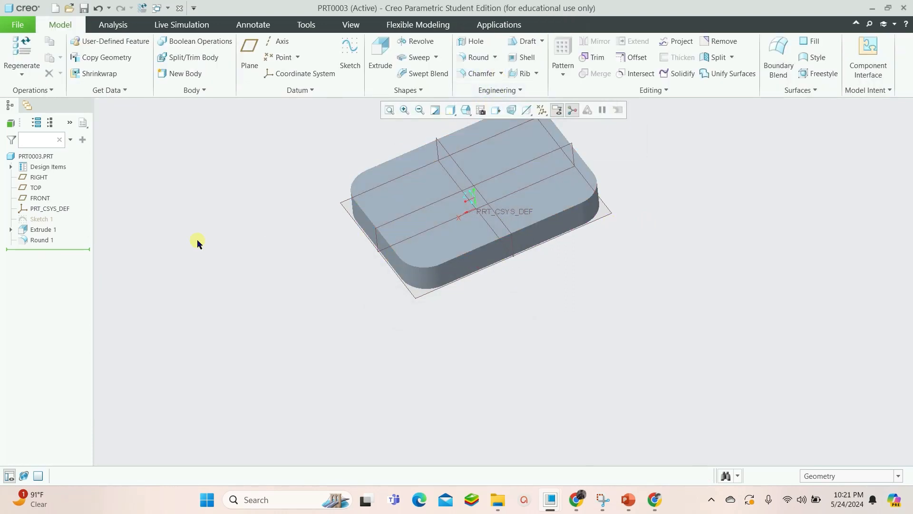
- Delete the corner round feature from the block
right_click(35, 241)
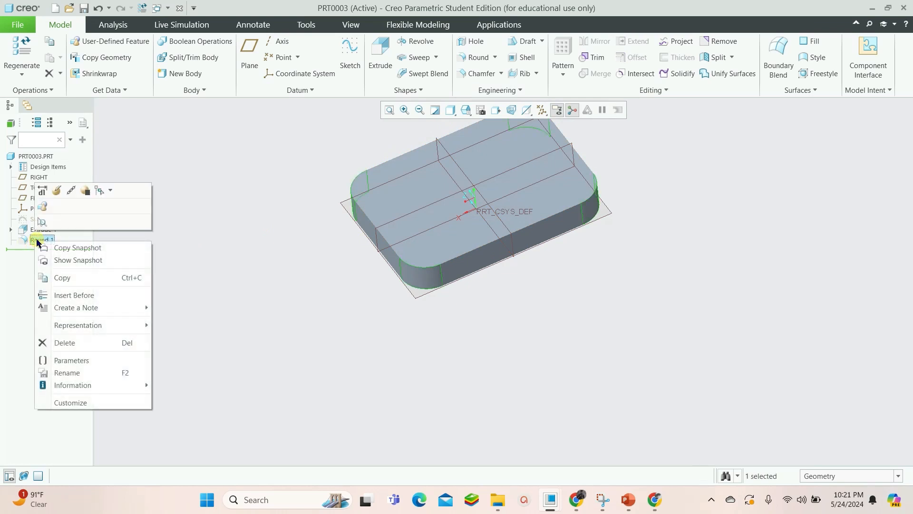
click(65, 344)
click(498, 273)
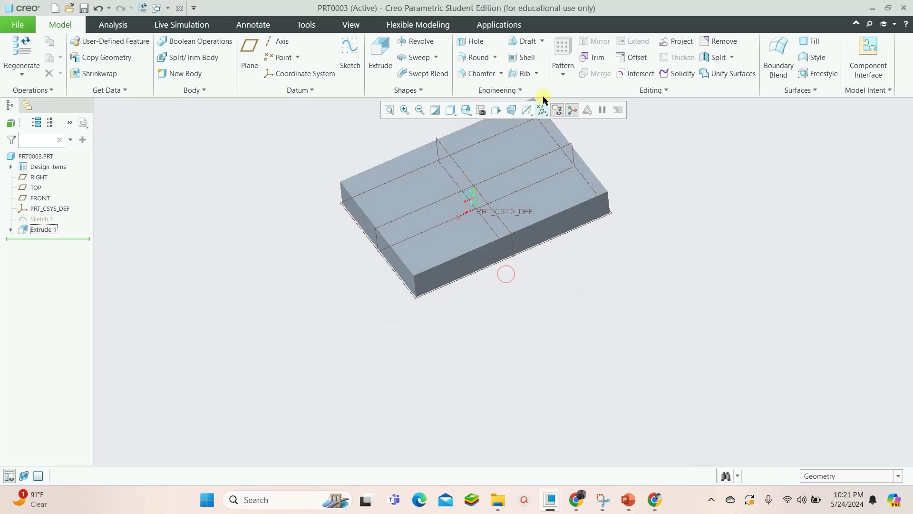
- Start an Edge Chamfer and add the block's four vertical corner edges as separate D x D sets of 50 mm
click(485, 75)
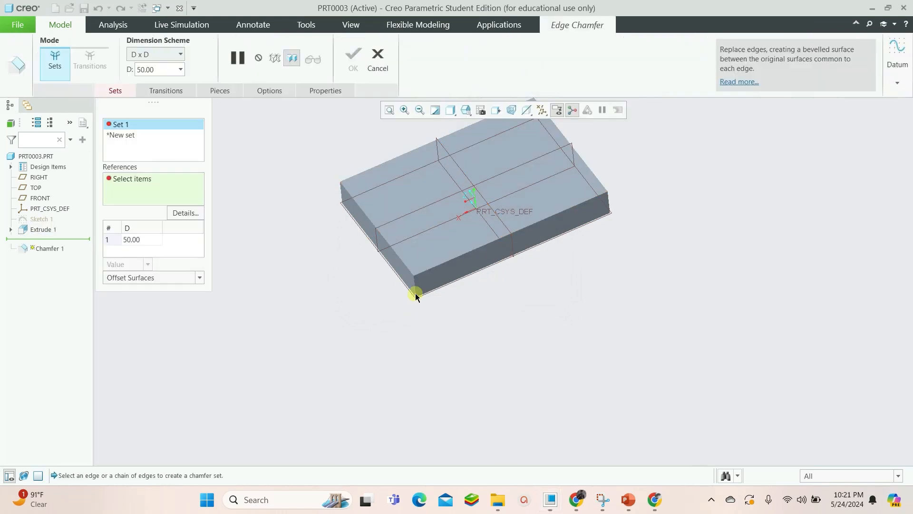
click(414, 288)
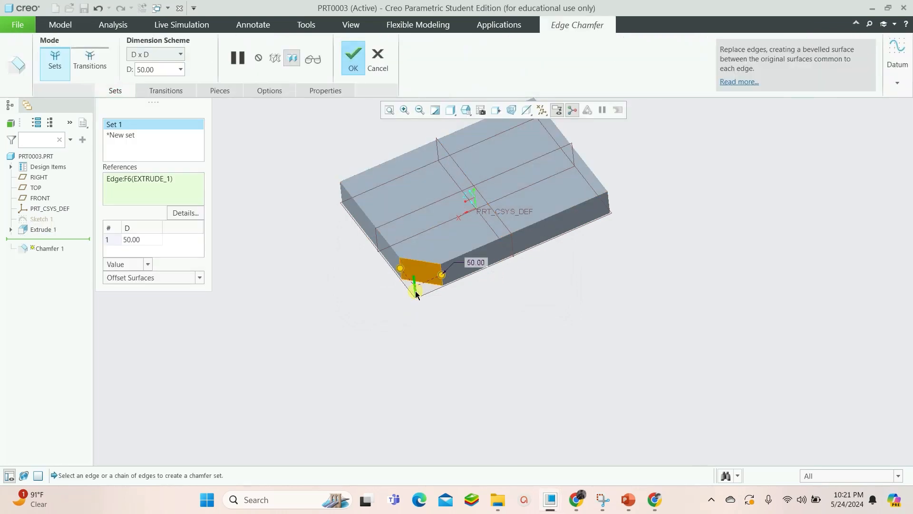
click(609, 201)
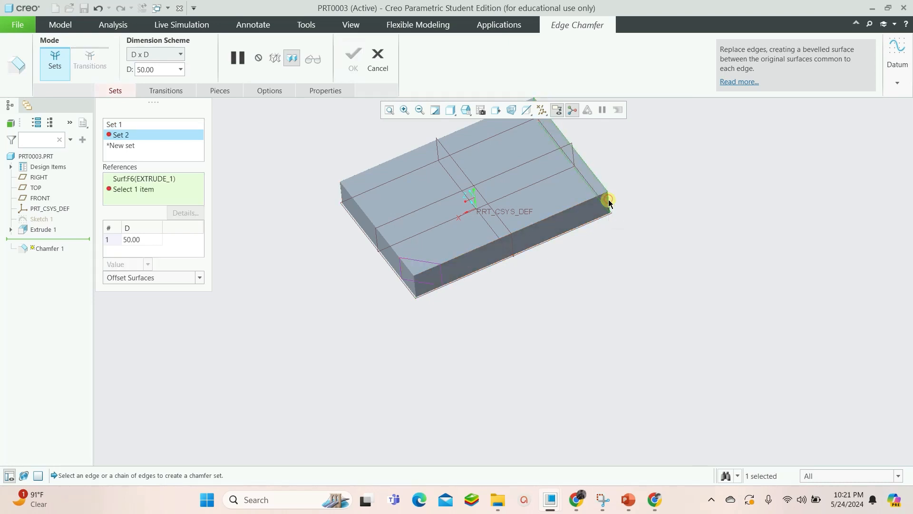
click(609, 203)
middle_drag(561, 224, 532, 230)
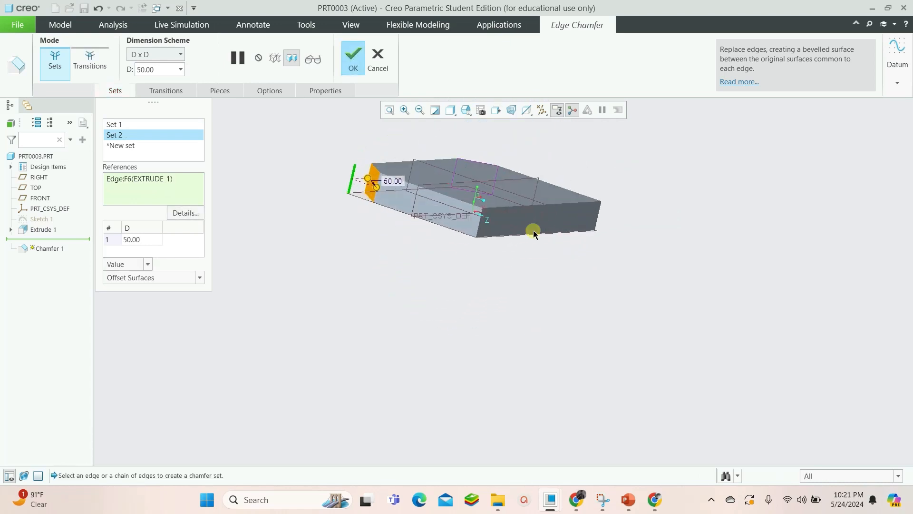
click(480, 227)
middle_drag(623, 227, 577, 209)
click(577, 210)
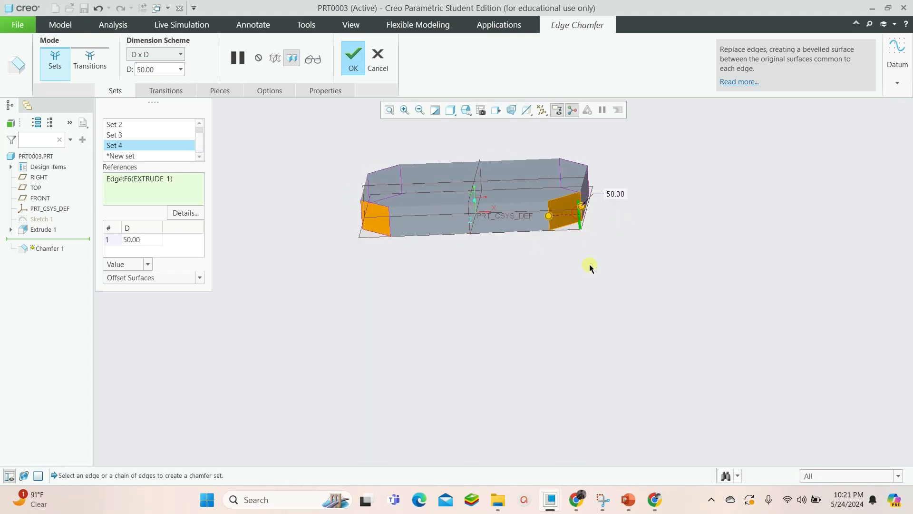
- Add two of the block's upper edges to the chamfer as further 50 mm D x D sets
middle_drag(587, 265, 687, 276)
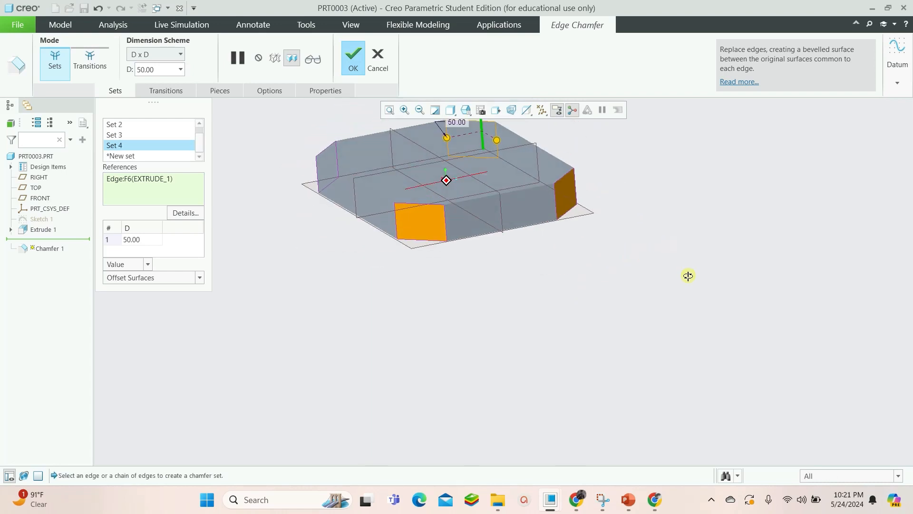
click(522, 192)
middle_drag(528, 210, 607, 190)
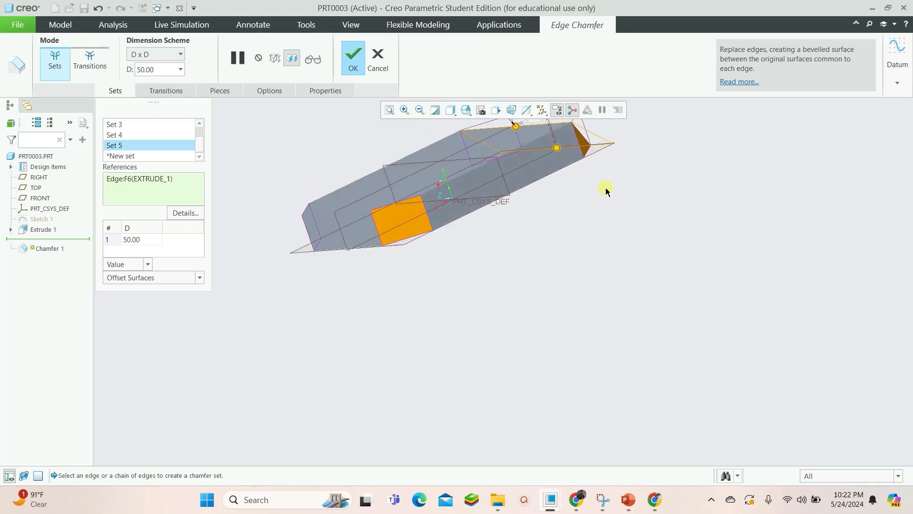
click(472, 174)
click(538, 185)
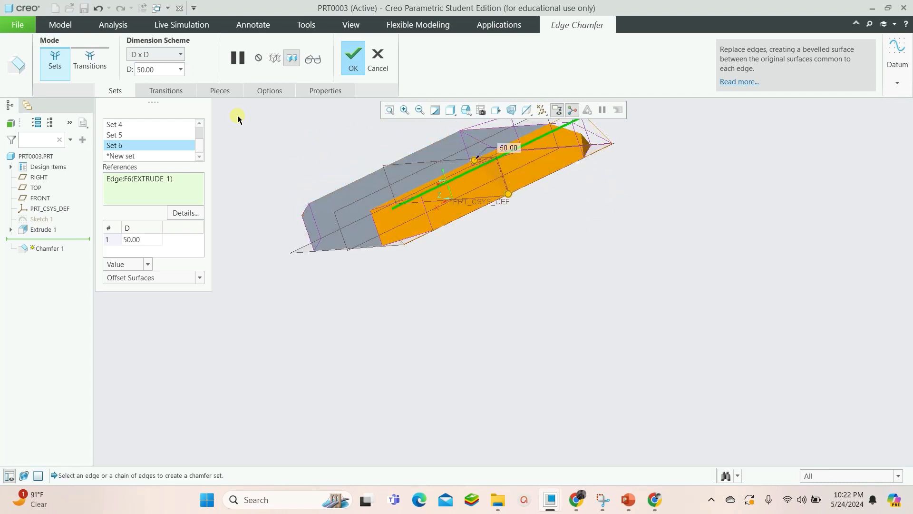
- Switch the last chamfer set to the Angle x D scheme with a 30° angle and a D value of 10 mm
click(181, 55)
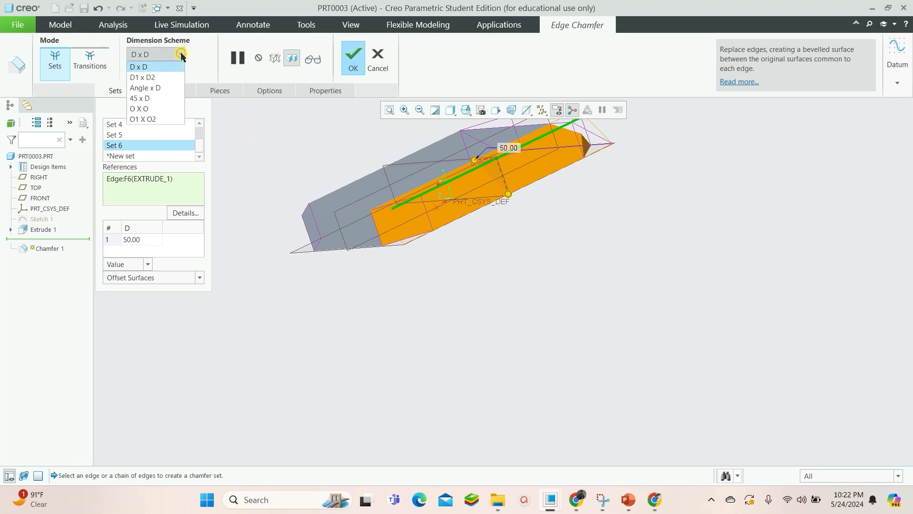
click(151, 88)
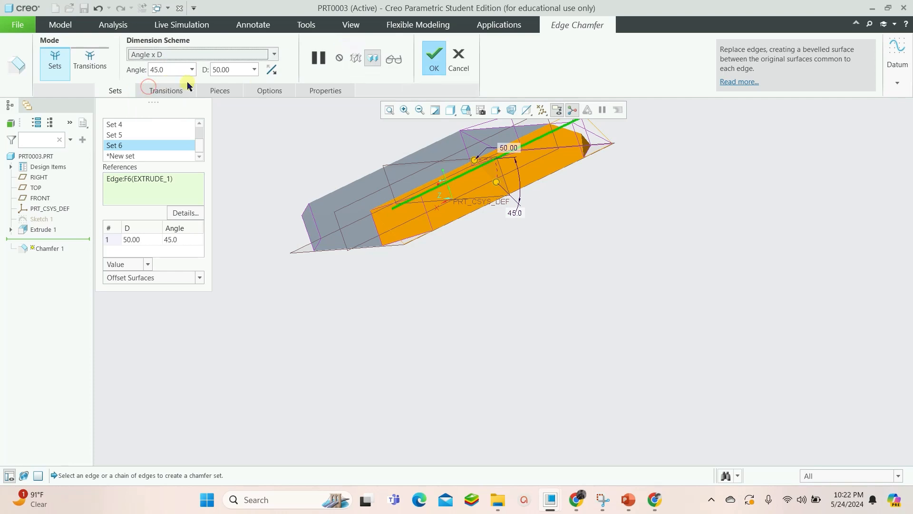
drag(171, 70, 149, 71)
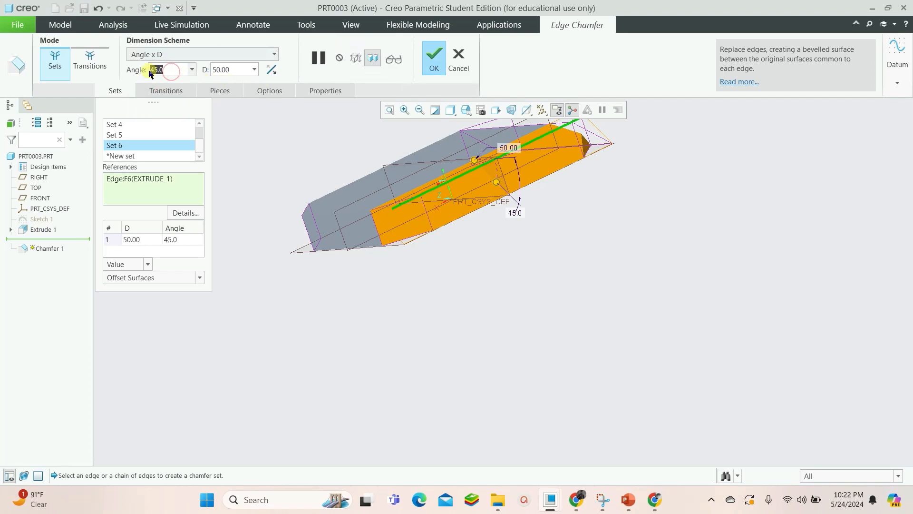
text(30)
key(Return)
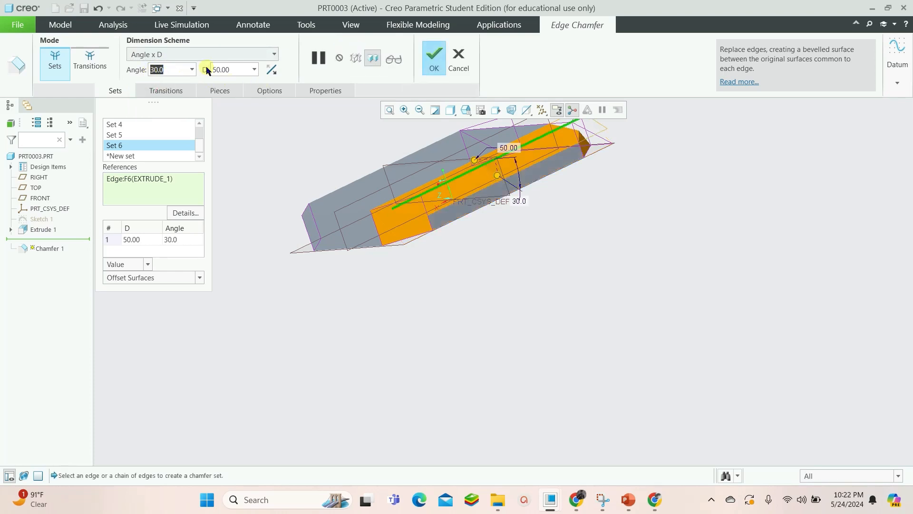
text(10)
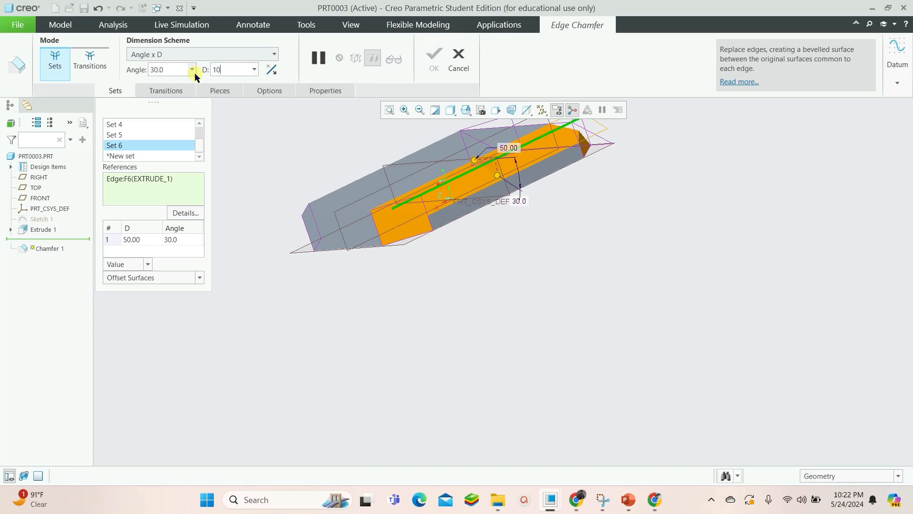
key(Return)
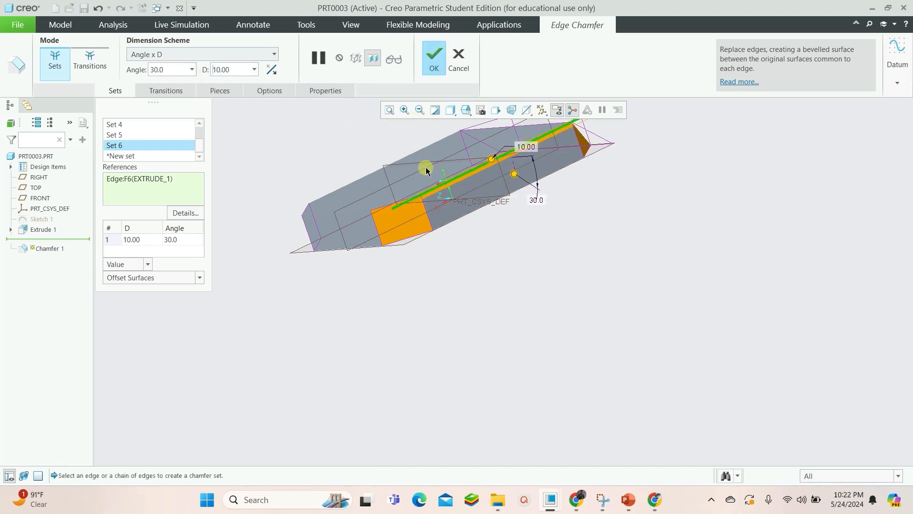
- Inspect the angled chamfer preview along the upper edge from several sides, and cancel the chamfer feature
scroll(426, 171, up, 5)
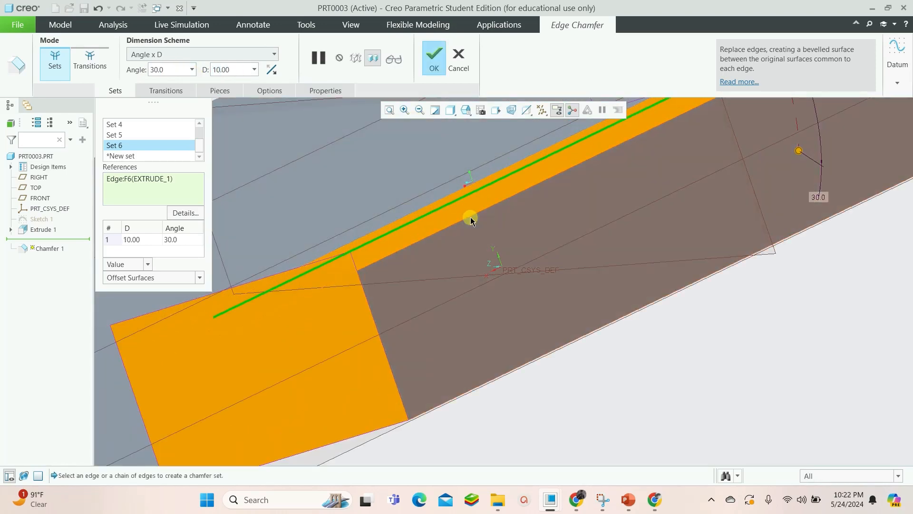
scroll(459, 199, down, 5)
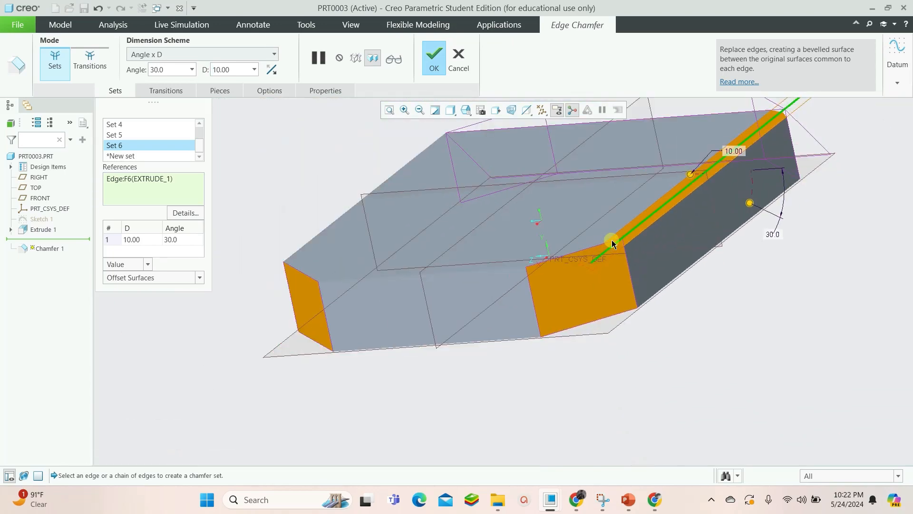
middle_drag(612, 244, 651, 208)
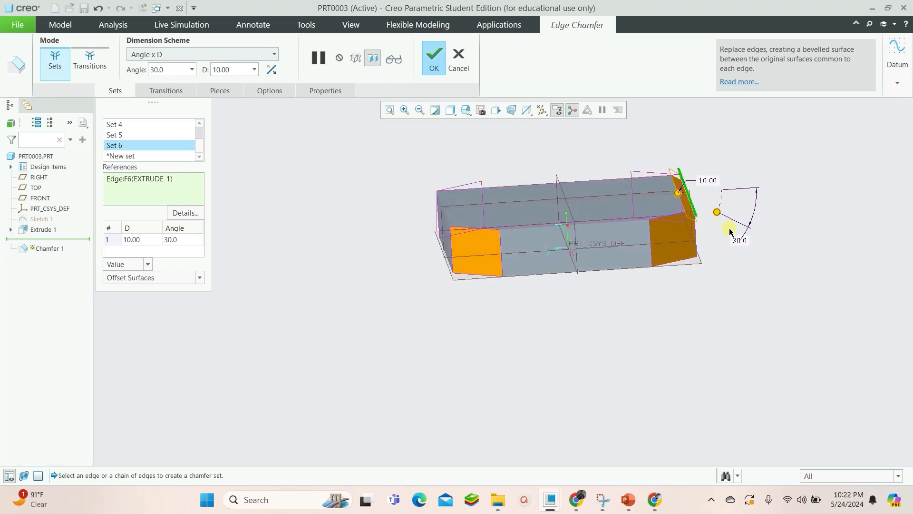
scroll(743, 241, up, 3)
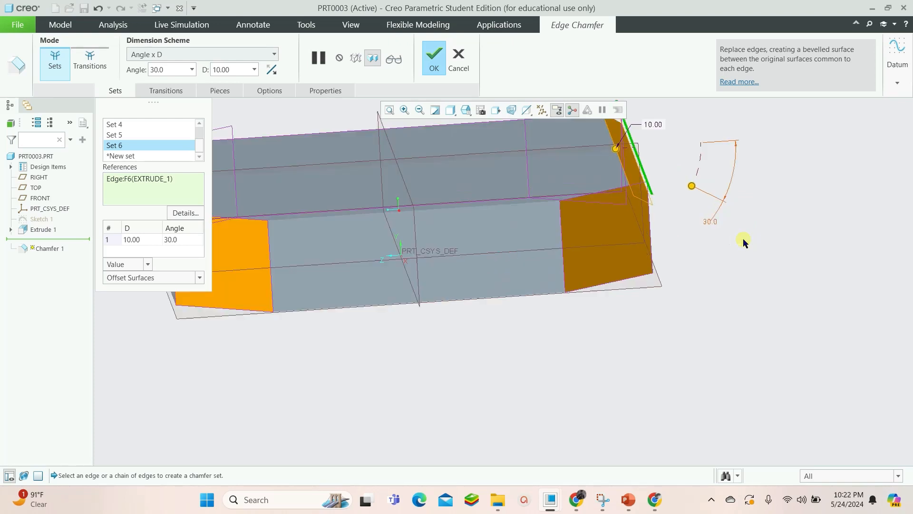
scroll(673, 212, down, 5)
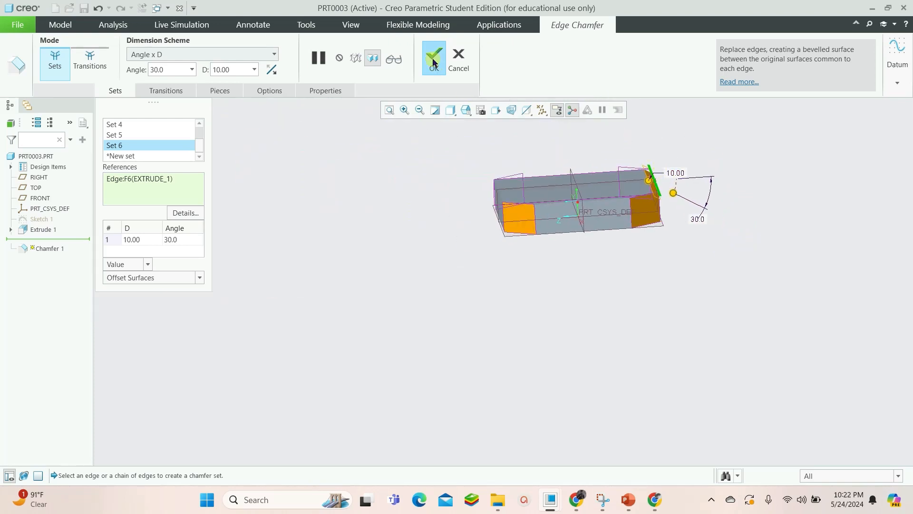
click(458, 66)
click(457, 270)
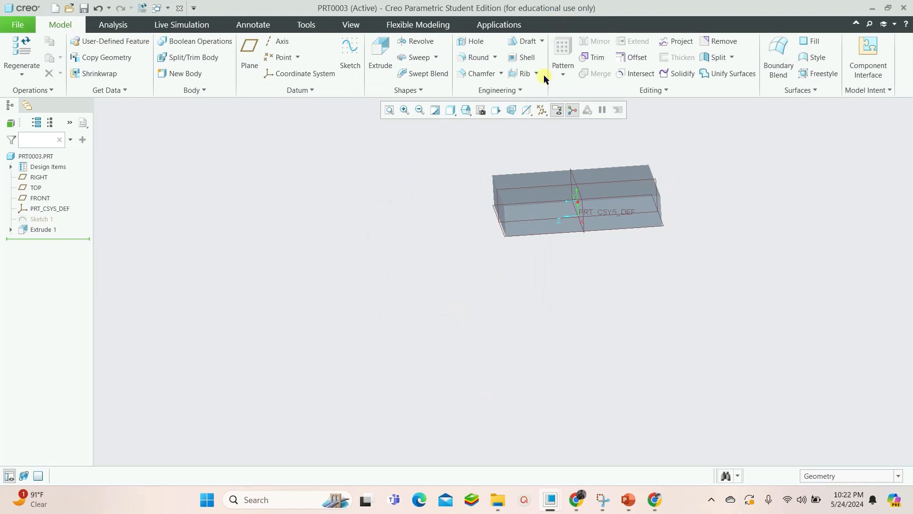
- Shell the block with its large upper face removed and a wall thickness of 8 mm
click(523, 58)
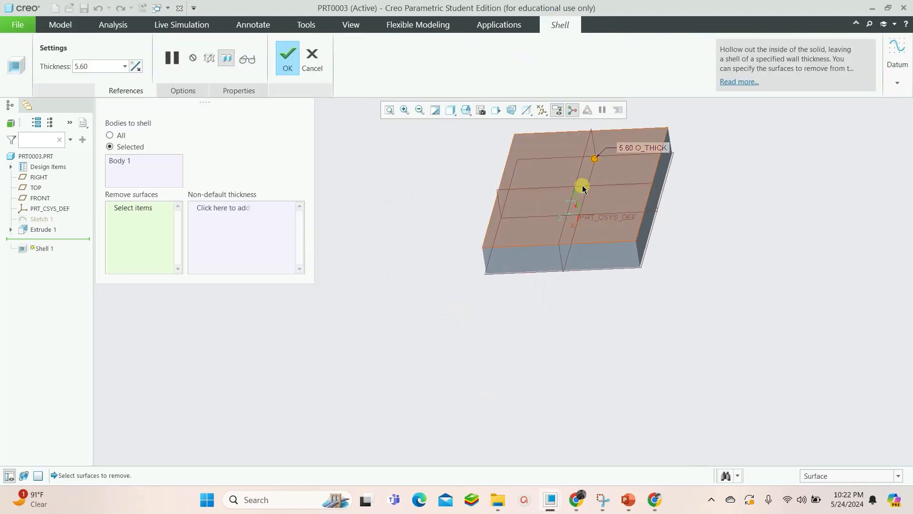
click(603, 167)
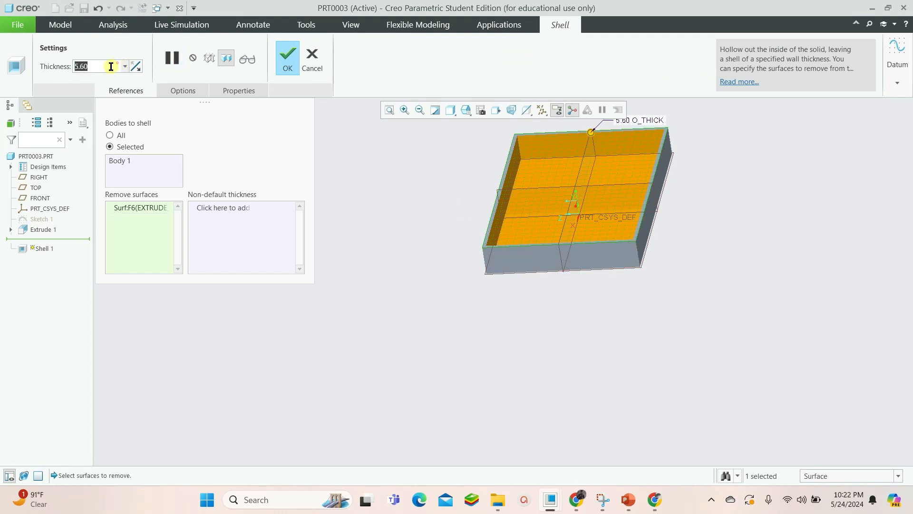
text(8)
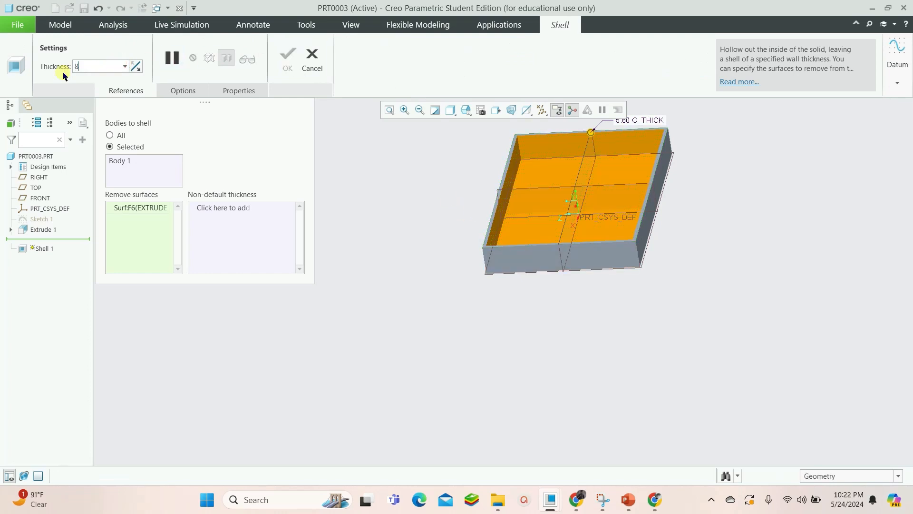
key(Return)
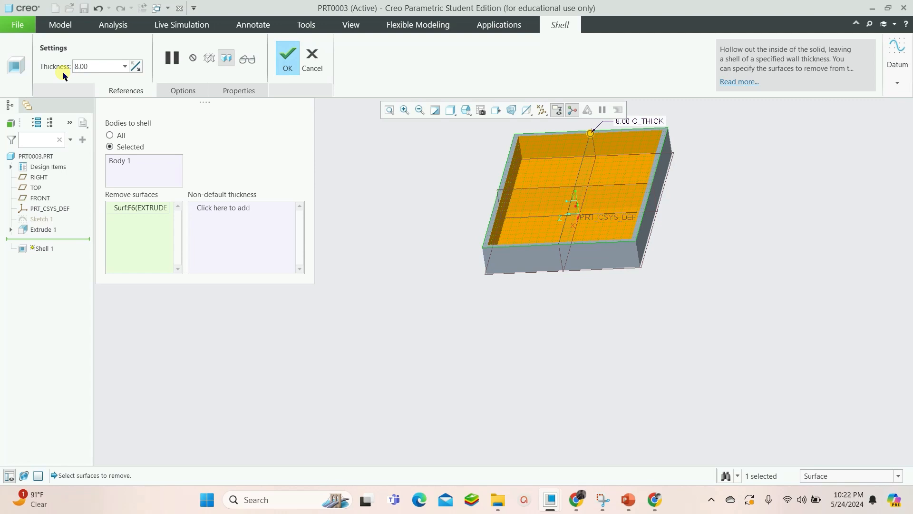
click(288, 58)
middle_drag(732, 236, 657, 248)
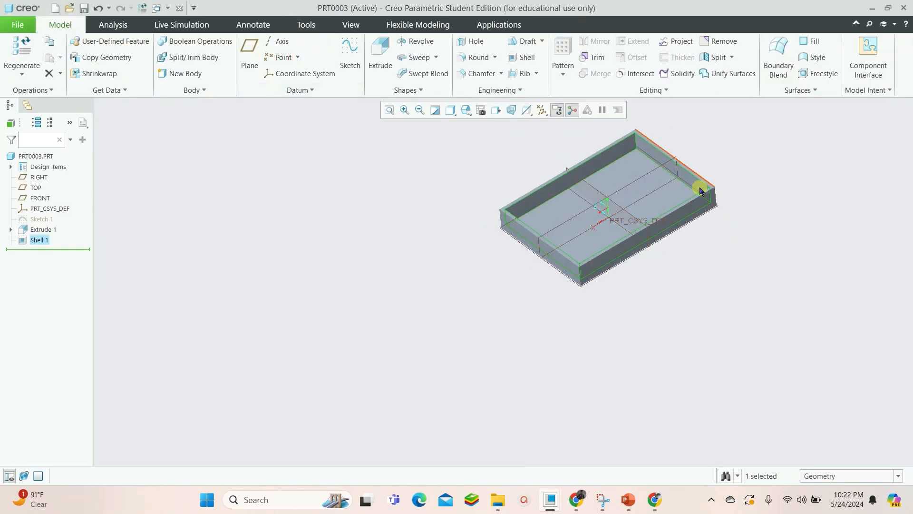
- Start a Profile Rib and open its internal sketch on the FRONT datum plane with RIGHT as the orientation reference
scroll(692, 186, down, 3)
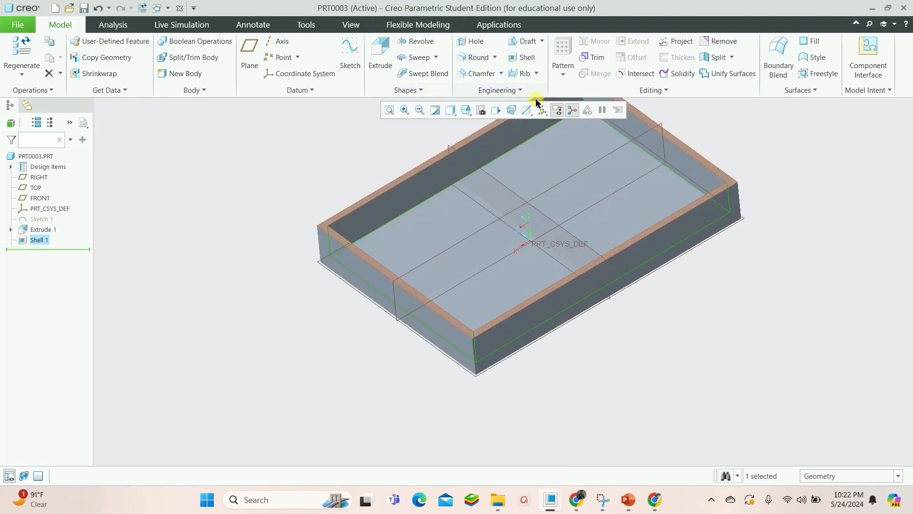
click(537, 73)
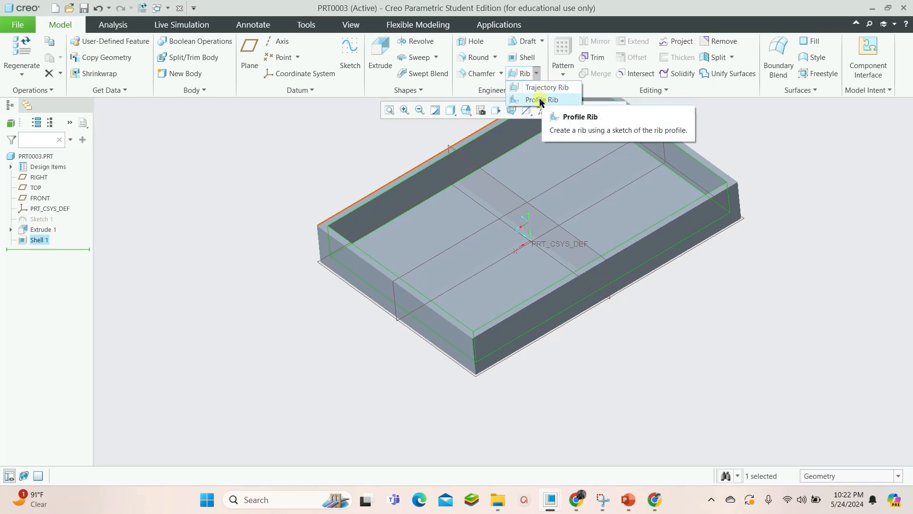
click(541, 100)
scroll(662, 181, up, 2)
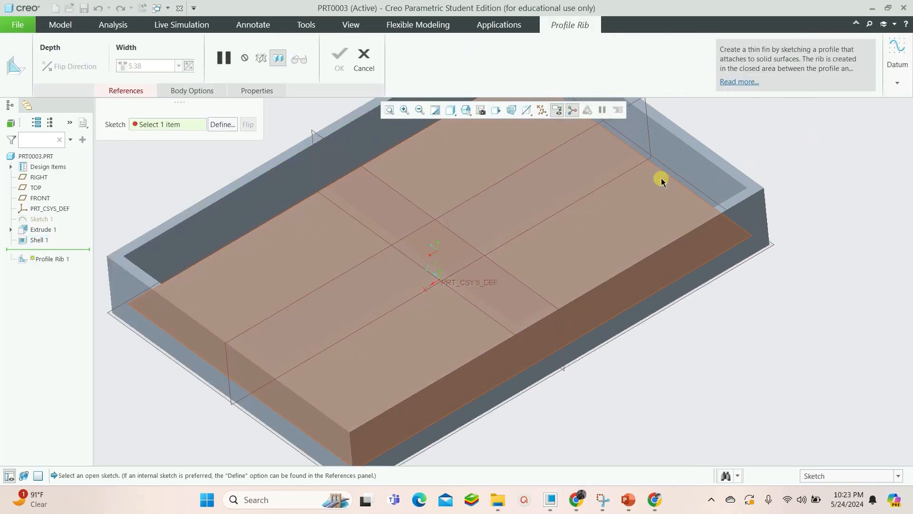
scroll(647, 186, down, 2)
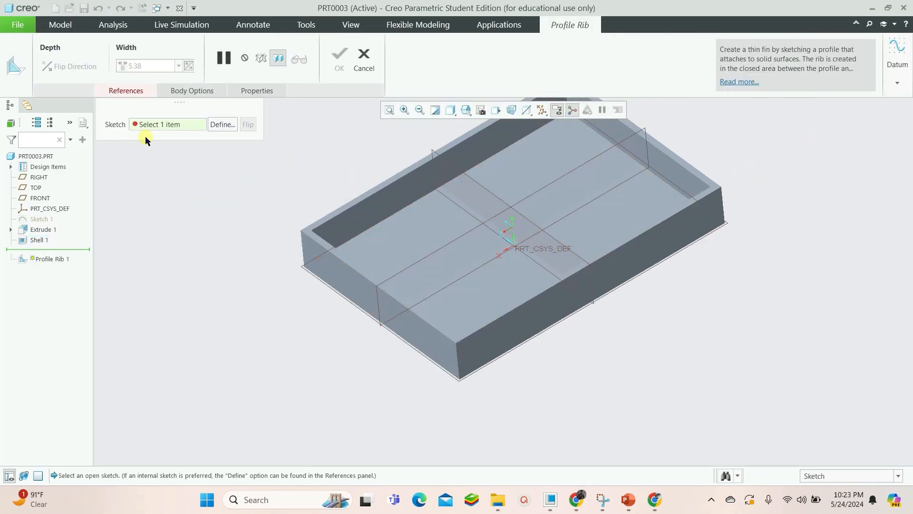
click(228, 125)
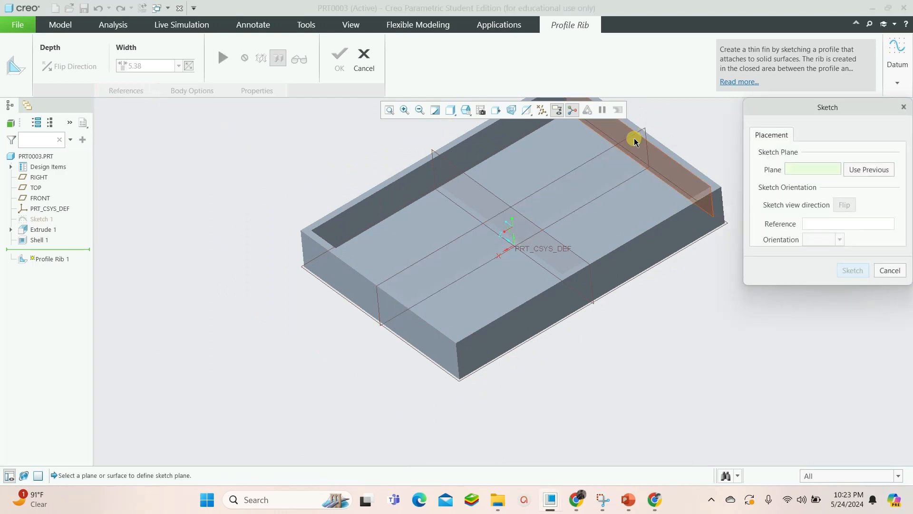
click(632, 136)
click(844, 269)
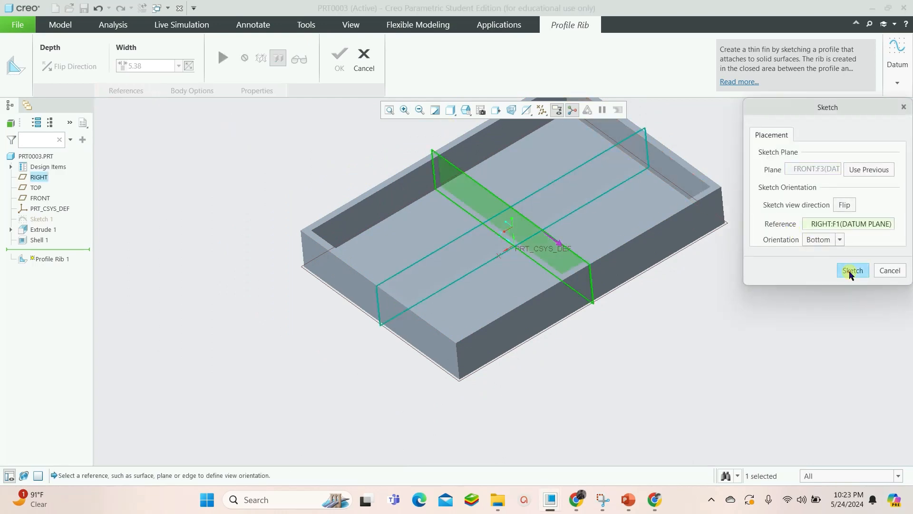
- Sketch one diagonal line from the upper inner edge of the short end wall down to the tray floor, and accept the sketch
click(526, 111)
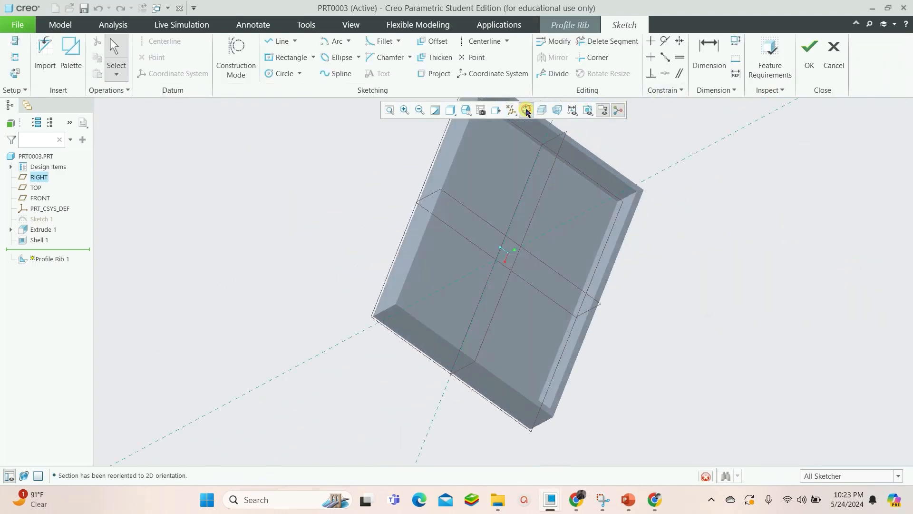
click(279, 43)
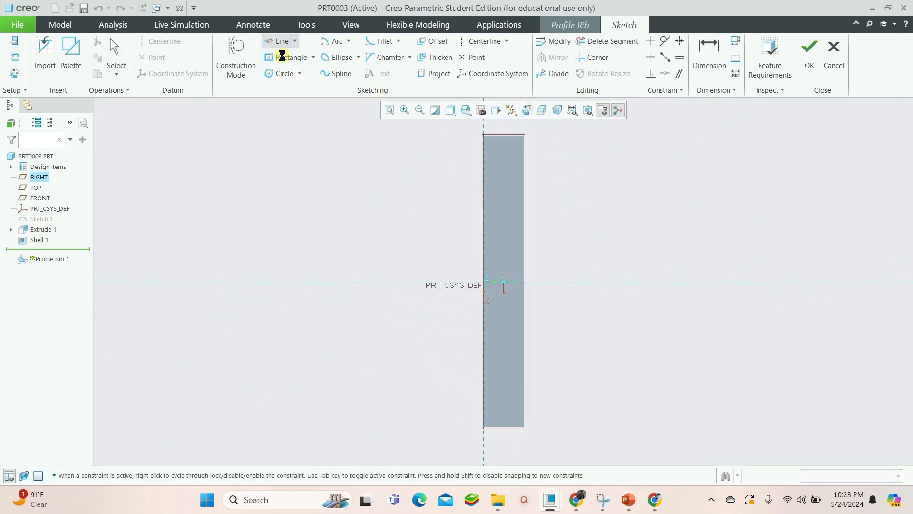
click(523, 137)
click(489, 174)
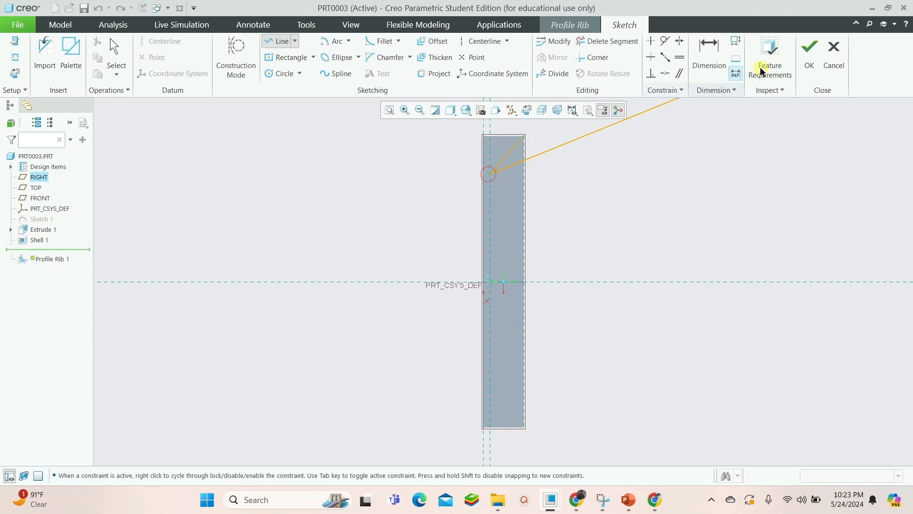
click(810, 50)
- Set the profile rib's width to 10 mm and complete the feature
middle_drag(652, 161, 628, 170)
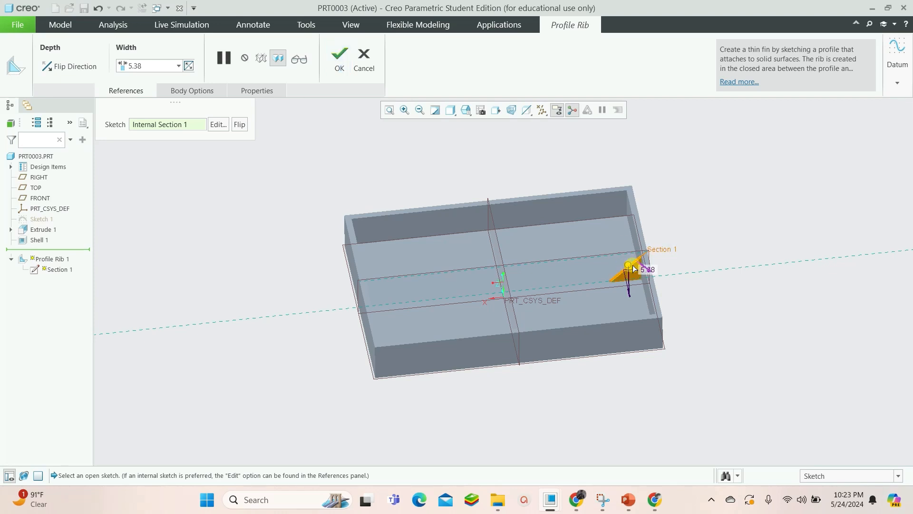
scroll(630, 267, up, 5)
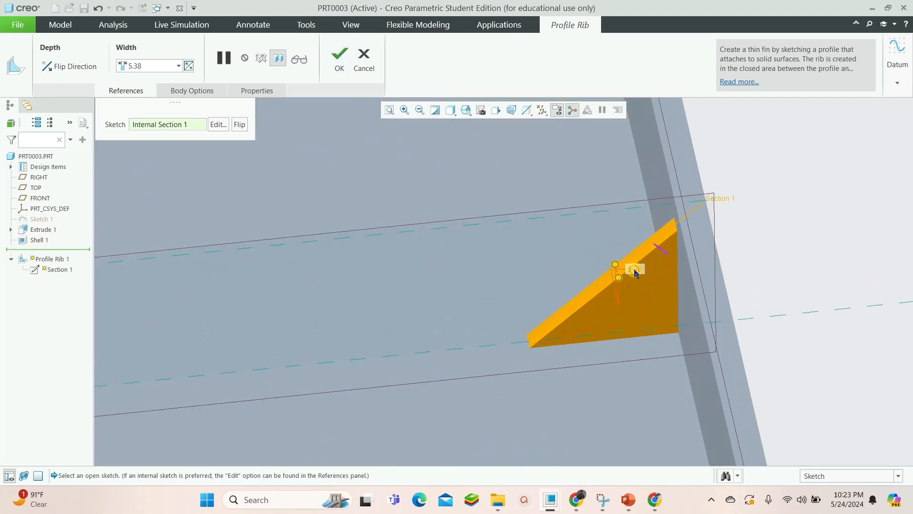
text(10)
key(Return)
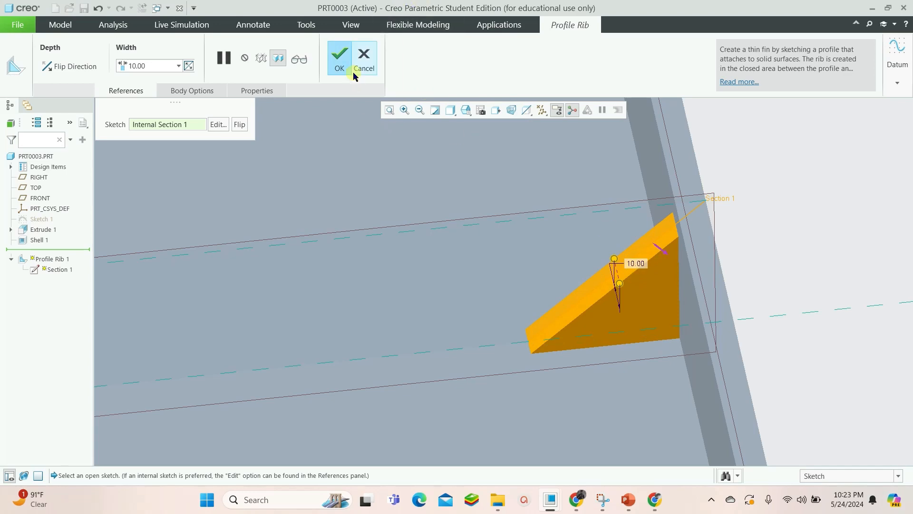
click(340, 61)
scroll(572, 250, down, 5)
mouse_move(573, 250)
middle_down()
mouse_move(587, 241)
mouse_move(607, 257)
mouse_move(624, 243)
mouse_move(634, 278)
mouse_move(626, 236)
mouse_move(546, 181)
middle_up()
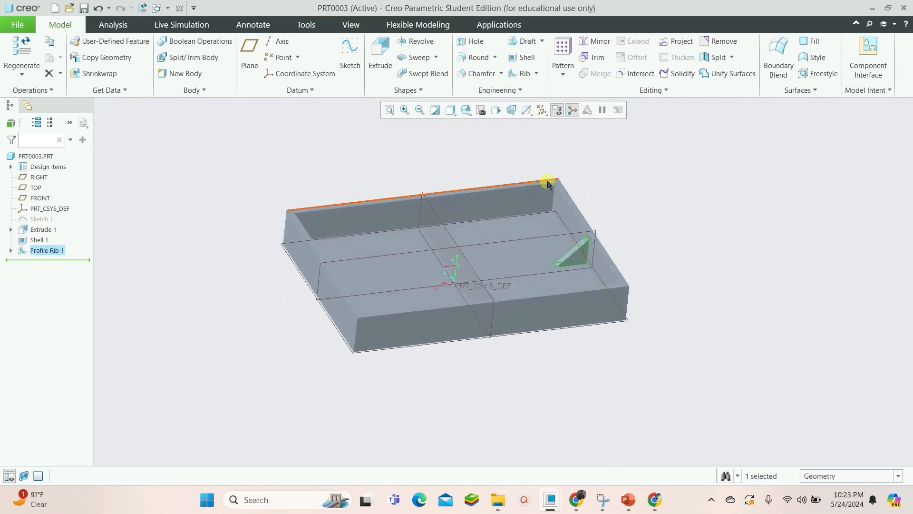
- Start a Draft with the outer end face nearest the rib as draft surface and the block's closed base face as hinge
click(519, 41)
middle_drag(566, 257, 550, 180)
middle_drag(520, 322, 526, 279)
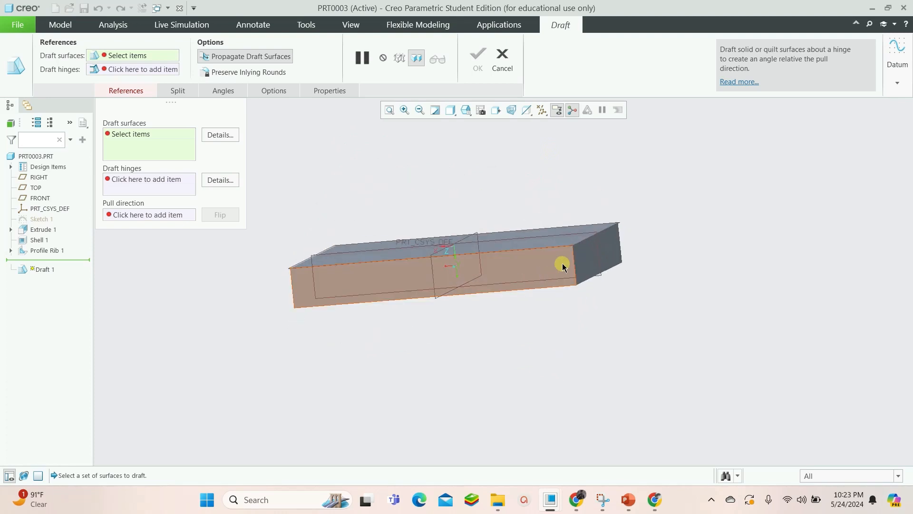
click(596, 259)
mouse_move(595, 259)
middle_down()
mouse_move(631, 266)
mouse_move(547, 287)
middle_up()
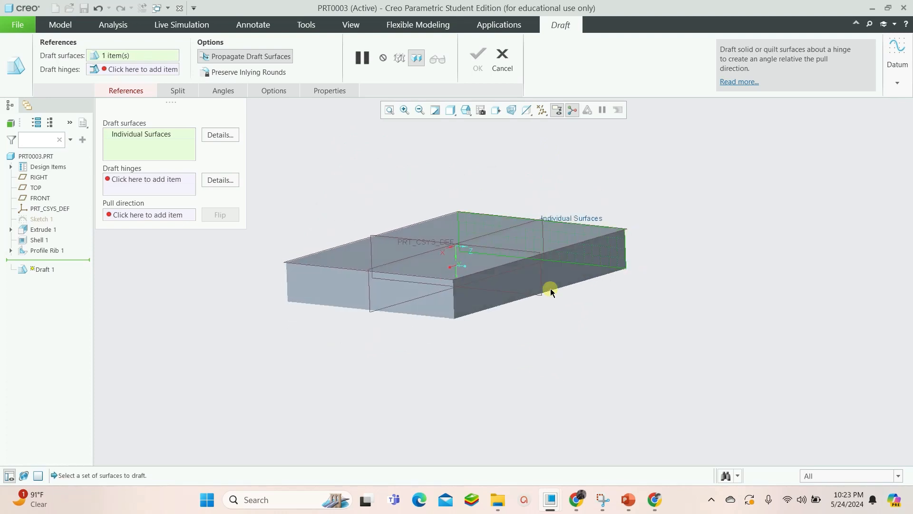
click(133, 181)
click(359, 260)
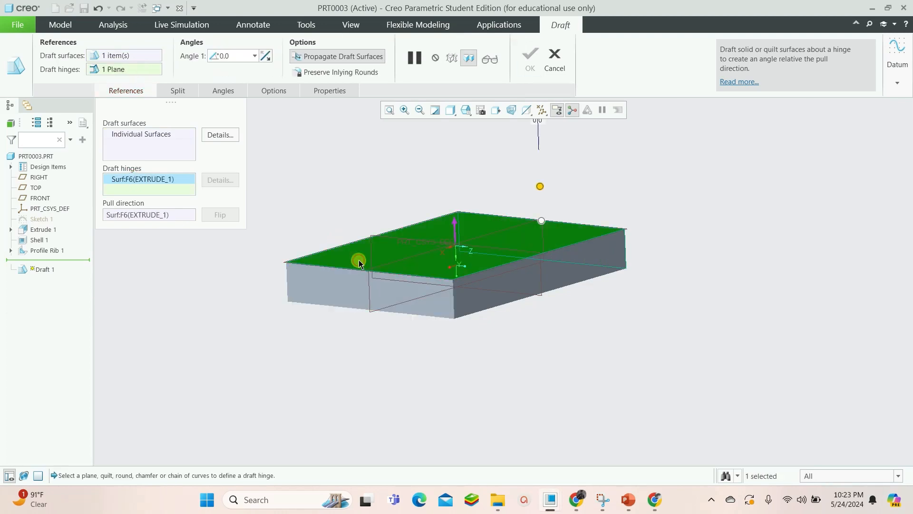
middle_drag(437, 263, 428, 250)
middle_drag(569, 233, 611, 196)
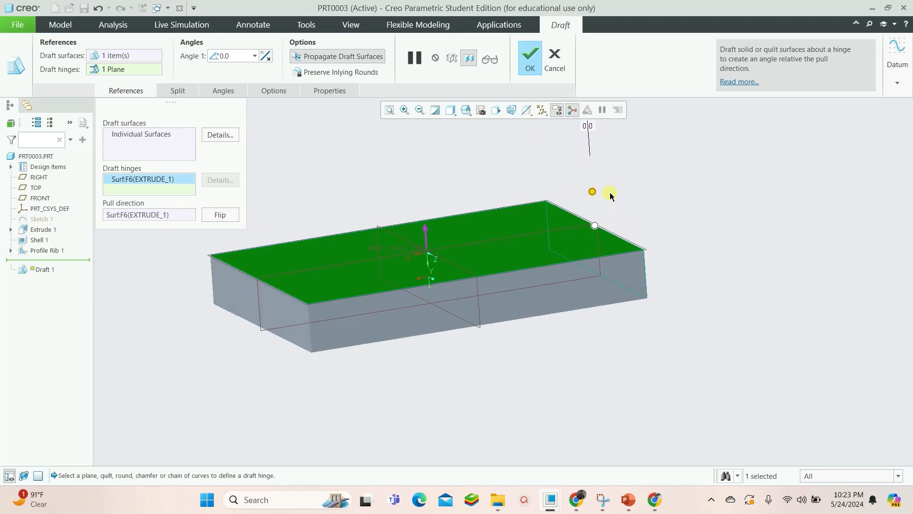
- Tilt the drafted end face outwards to an angle of about 40°
drag(593, 193, 588, 193)
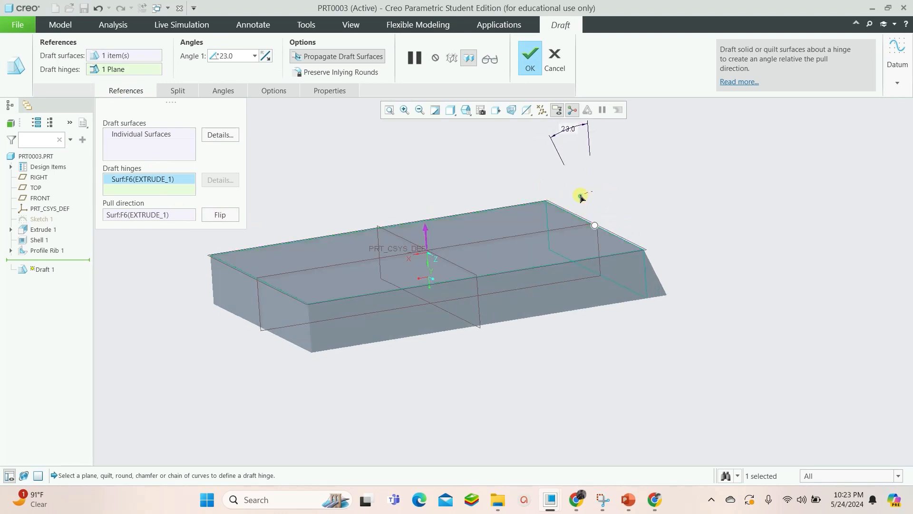
middle_drag(654, 229, 585, 213)
drag(570, 192, 536, 172)
middle_drag(497, 230, 515, 252)
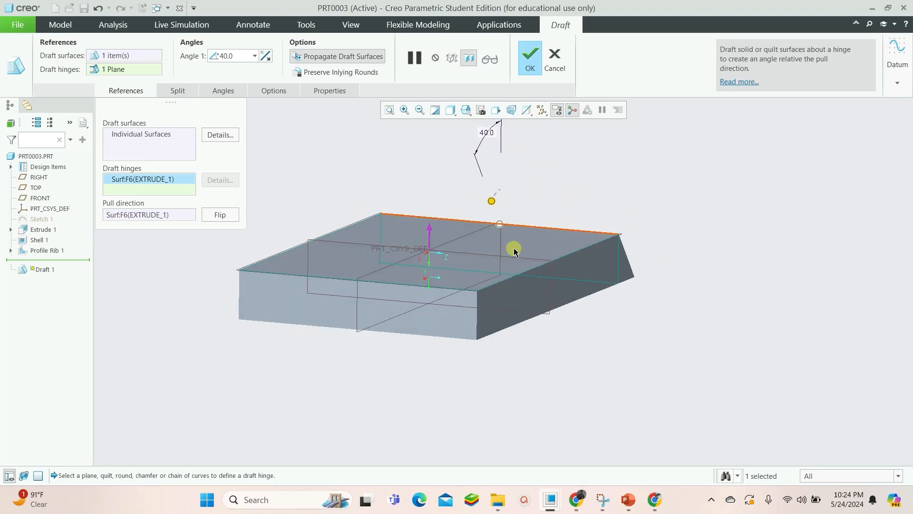
- Try the opposite short end face as the draft hinge, and set the hinge back to the closed base face
click(299, 304)
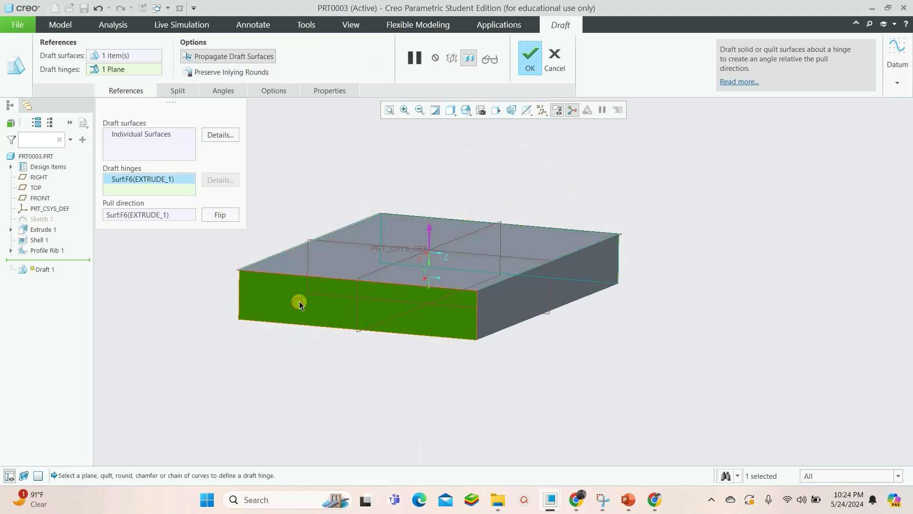
middle_drag(414, 320, 330, 265)
click(313, 276)
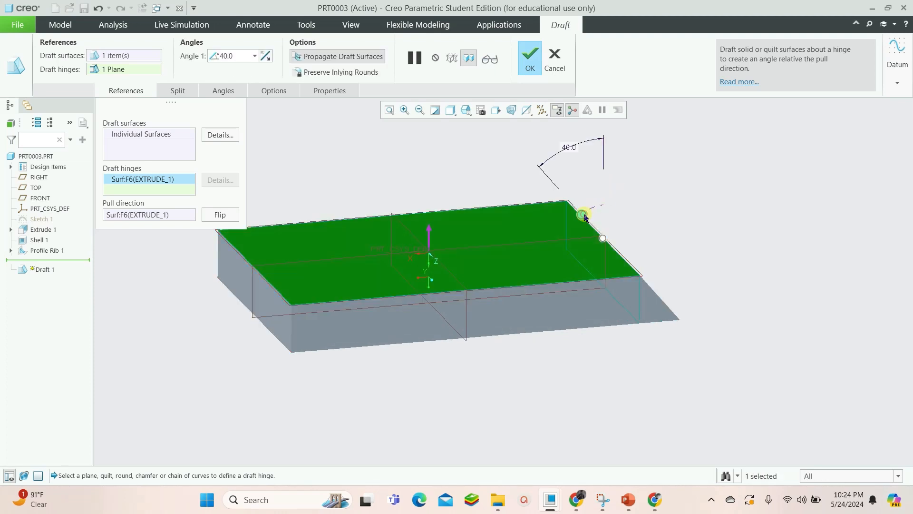
click(262, 299)
click(327, 284)
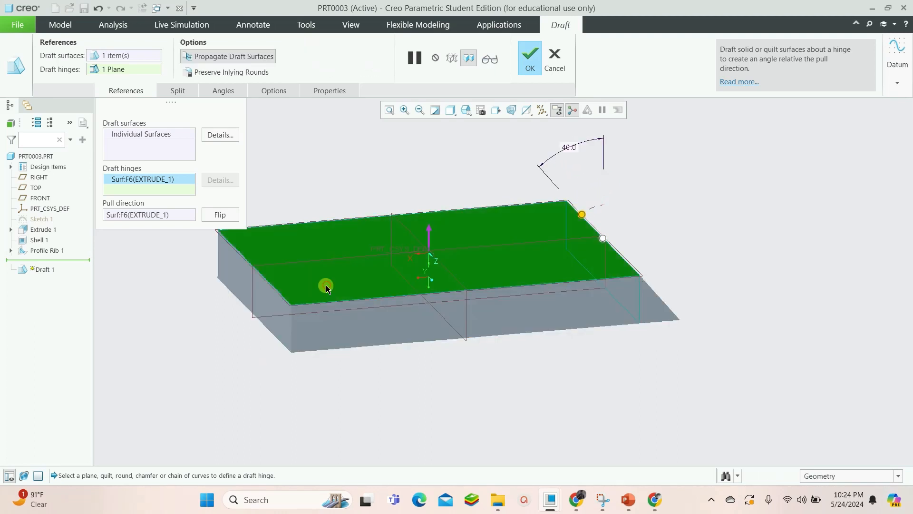
- Switch the draft surface to the opposite short end face at an angle of about 31°, and cancel the draft feature
click(150, 135)
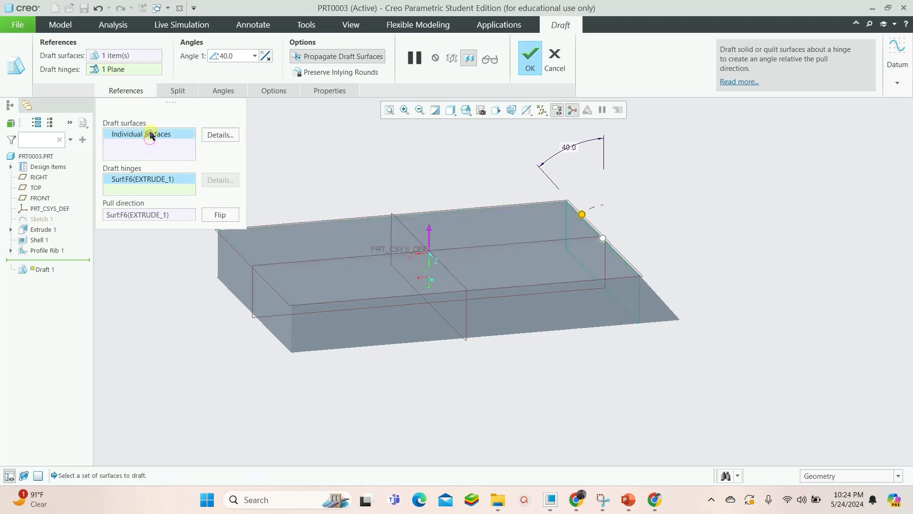
click(266, 299)
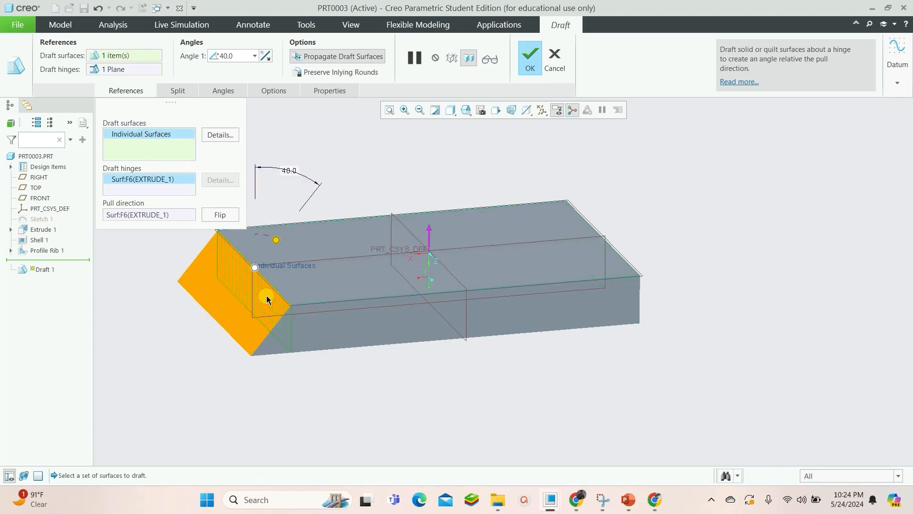
drag(259, 234, 280, 223)
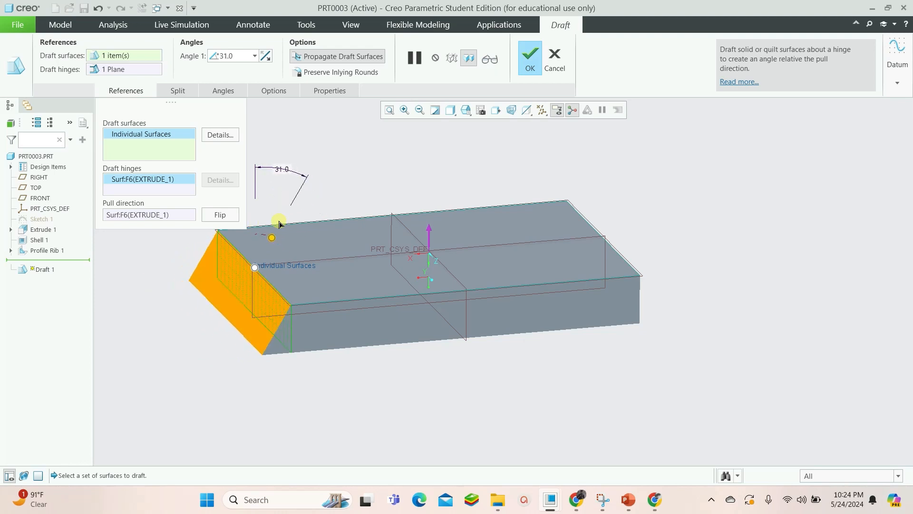
click(553, 58)
click(464, 269)
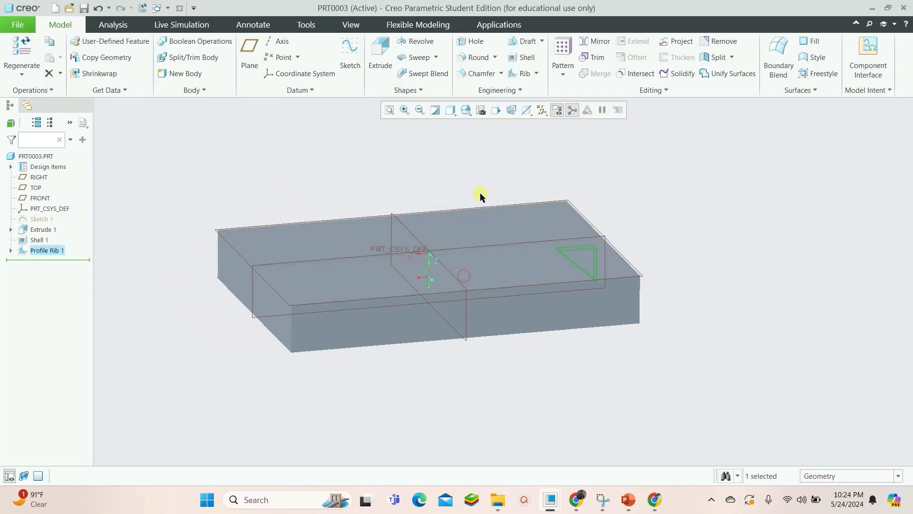